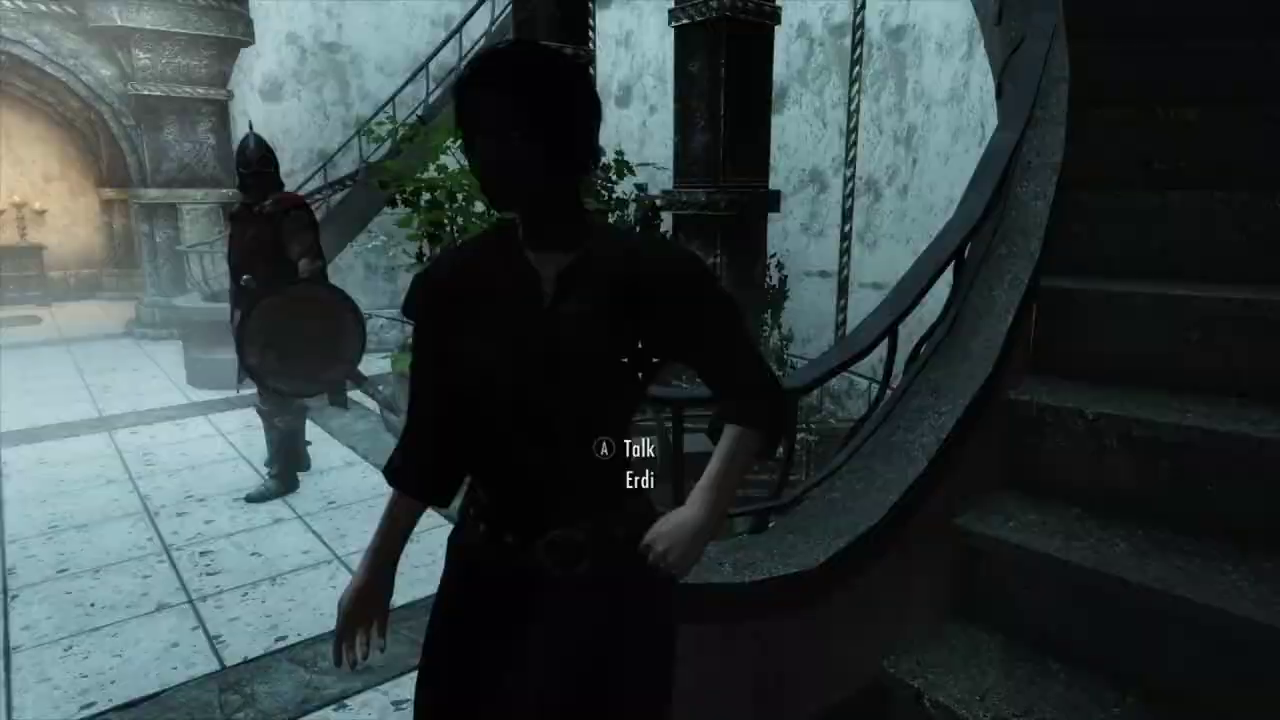
Quit Skyrim Special Edition to the desktop through the System > Quit menu
key("Escape")
key("Down")
key("Down")
key("Down")
key("Down")
key("Down")
key("Down")
key("Down")
key("Down")
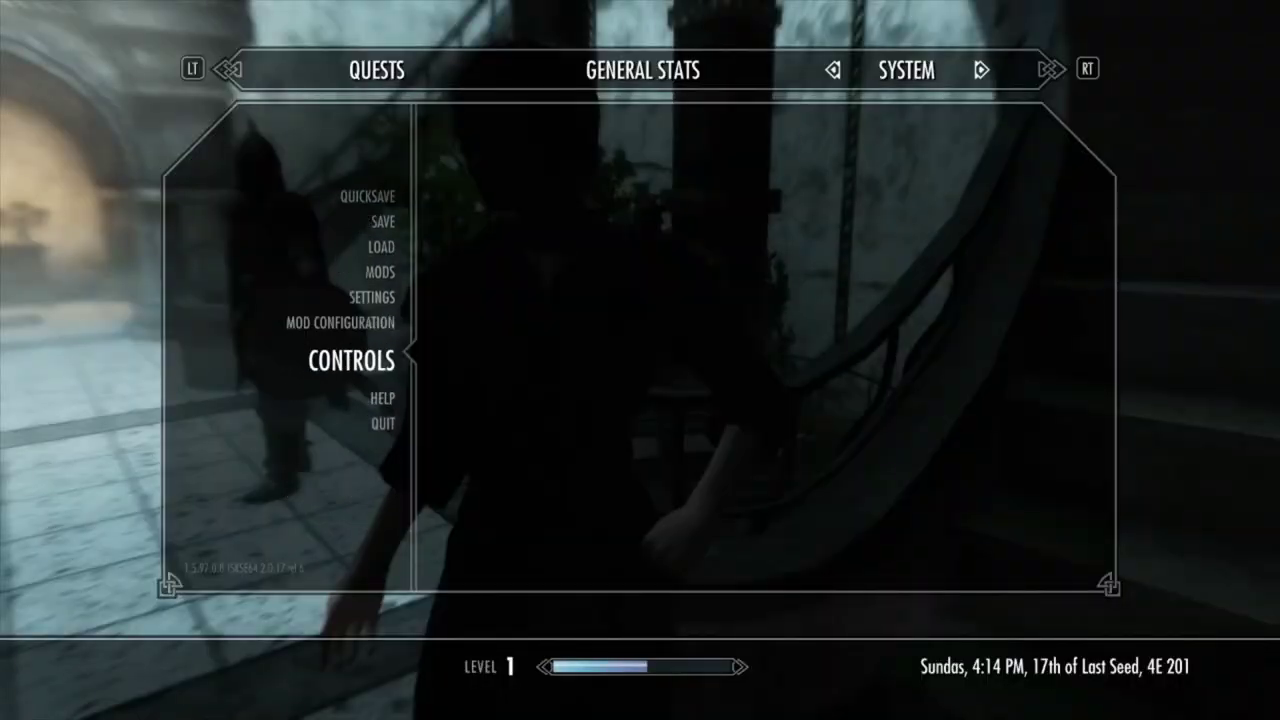
key("Return")
key("Down")
key("Return")
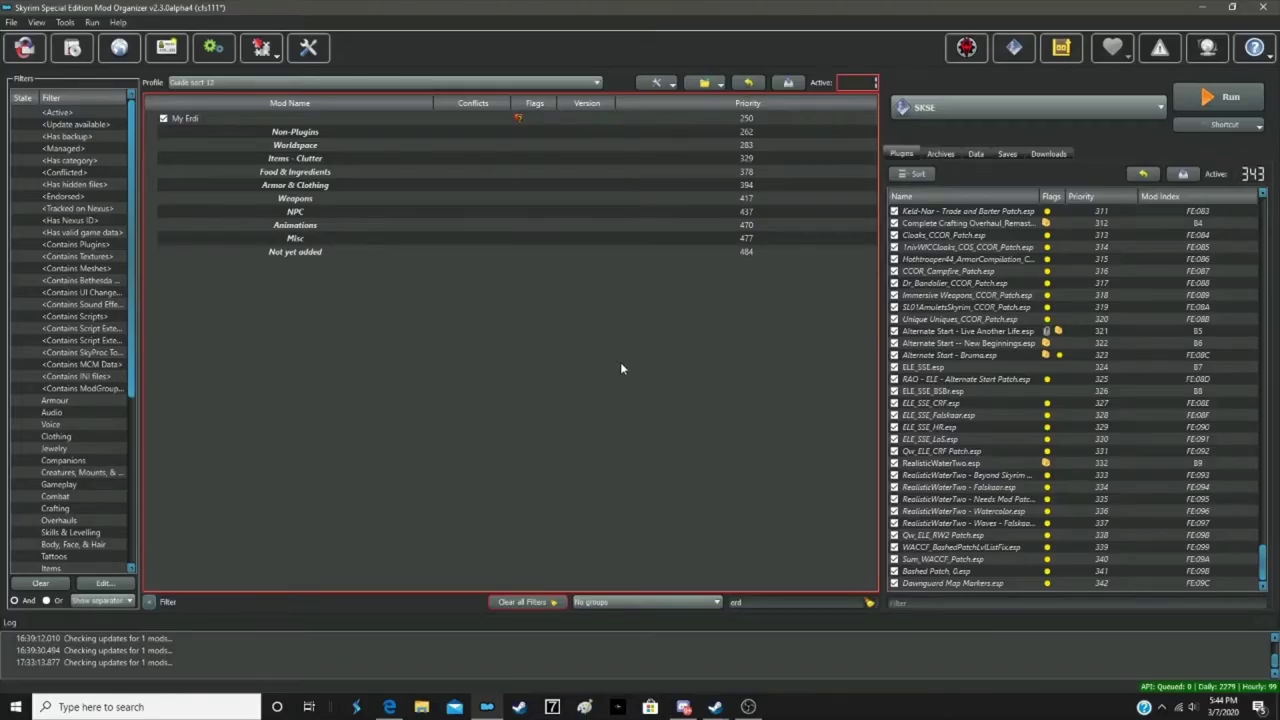
Pick Creation Kit from Mod Organizer's executable list to launch it
left_click(1005, 114)
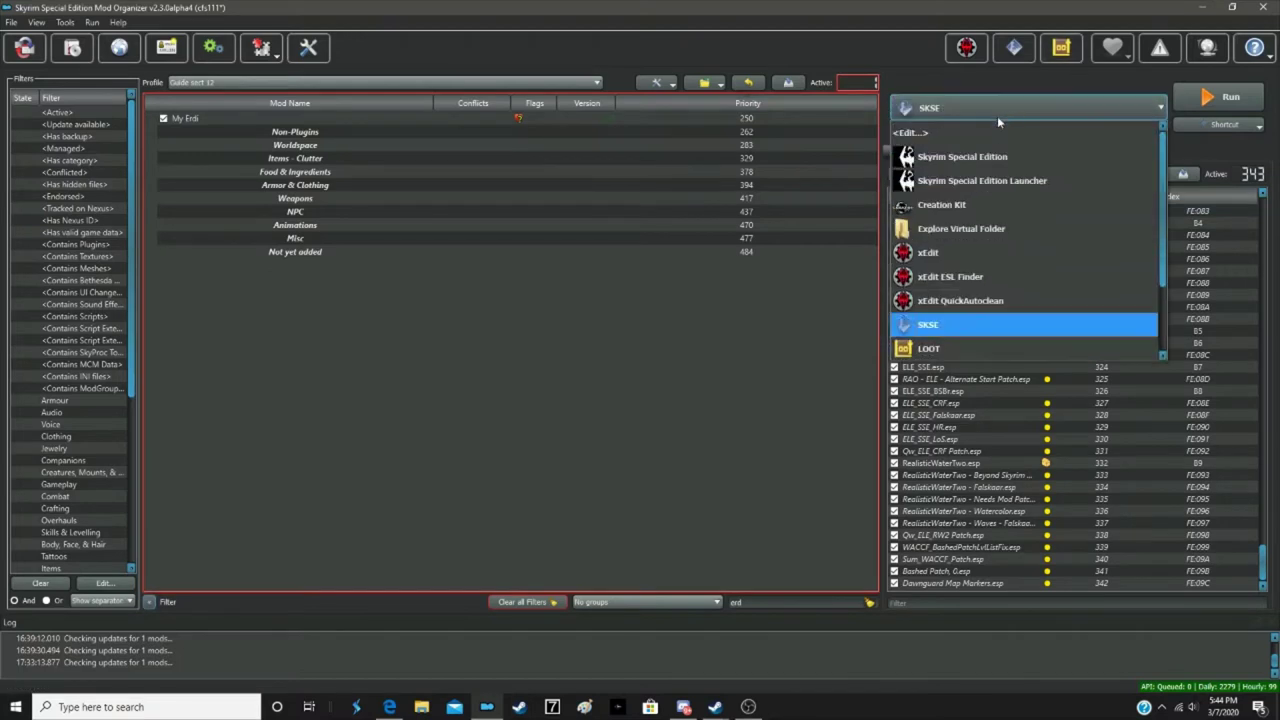
left_click(969, 205)
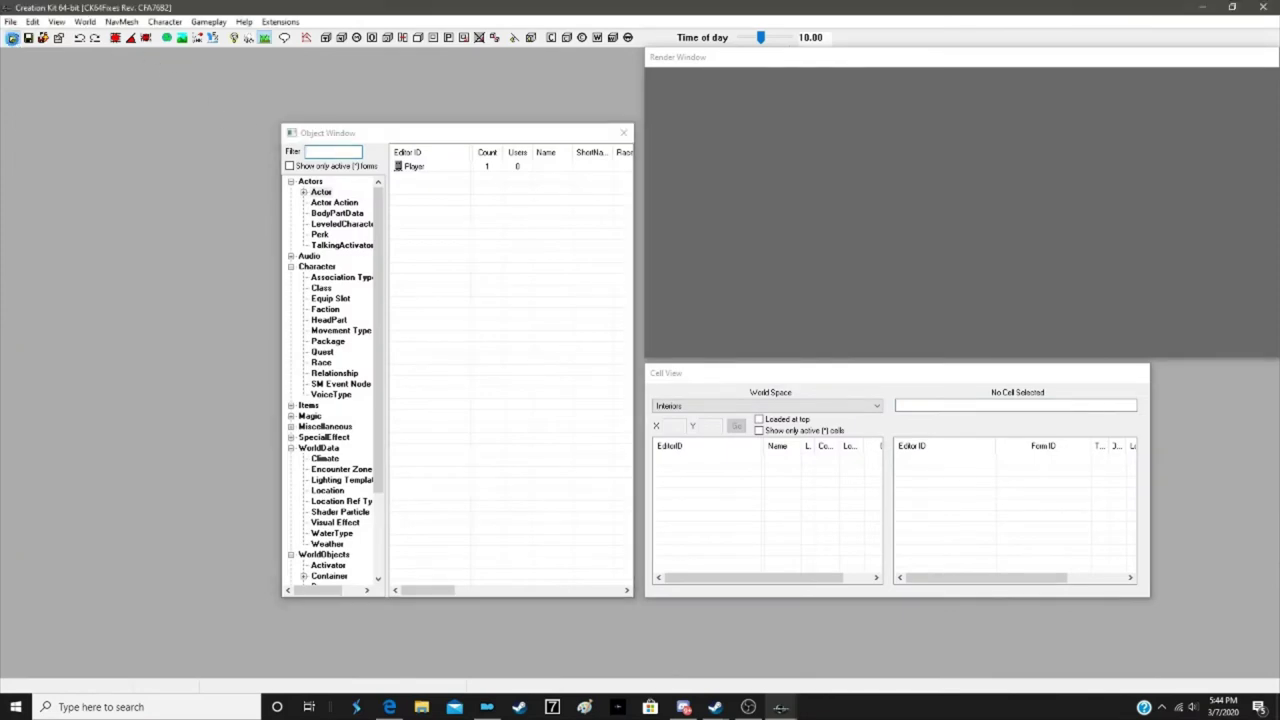
Load MyErdi.esp from the Data dialog as the active file
left_click(13, 39)
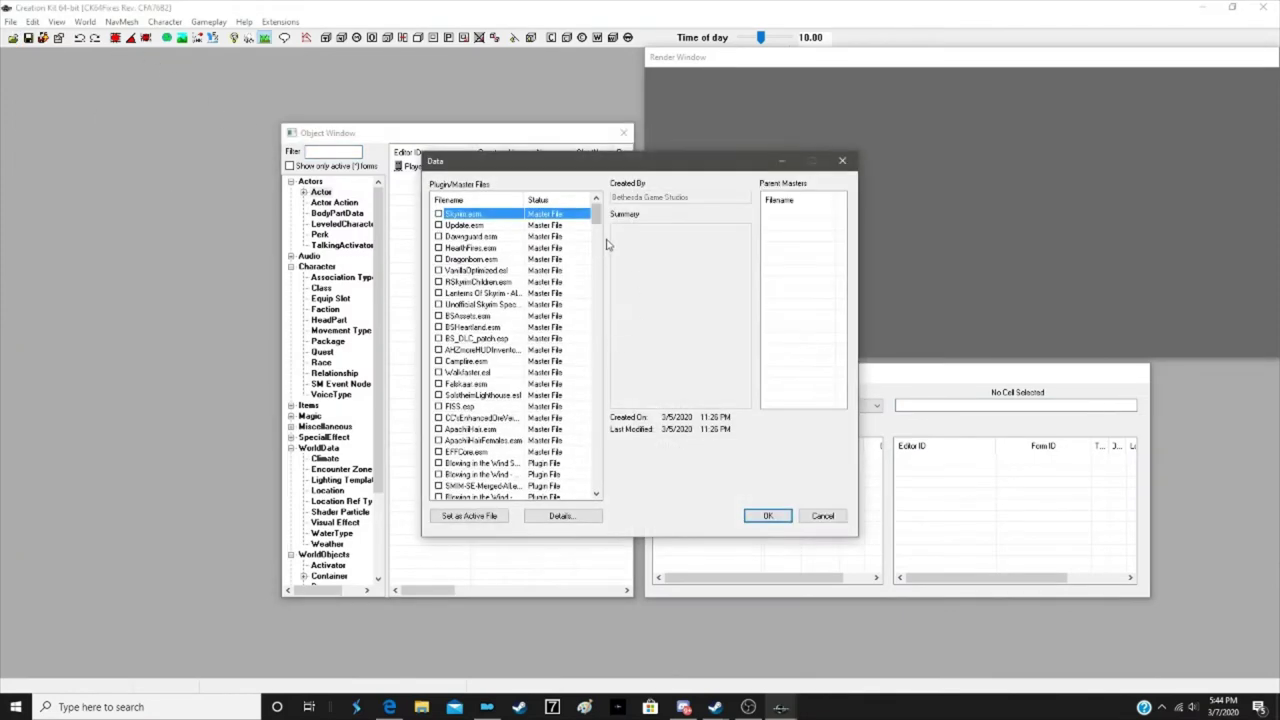
left_click_drag(596, 213, 587, 430)
scroll(490, 440, "down", 7)
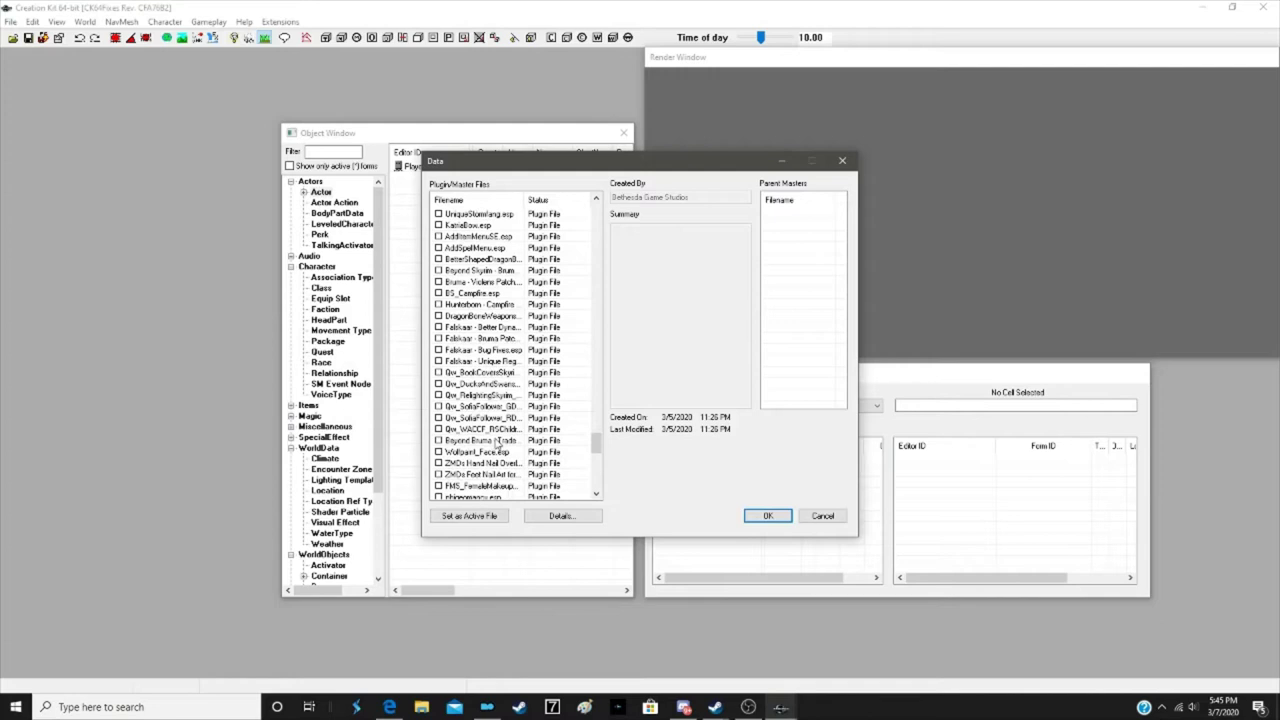
scroll(496, 446, "down", 4)
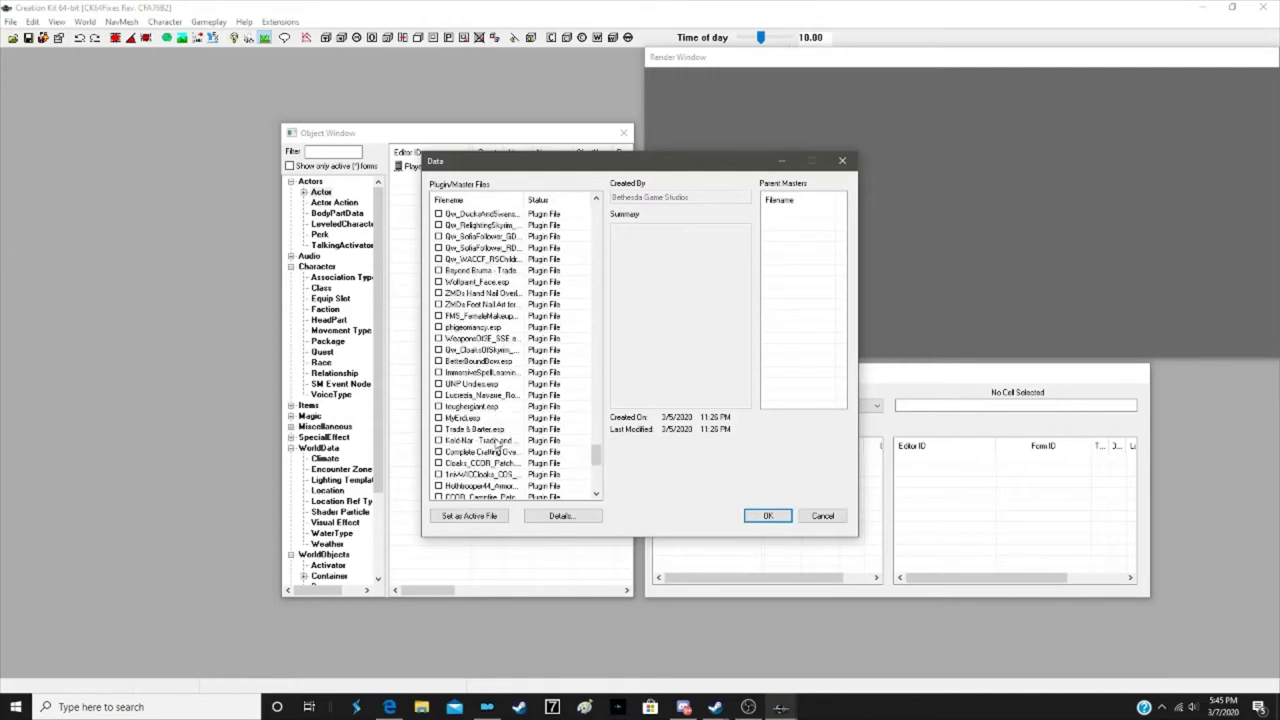
scroll(497, 442, "down", 6)
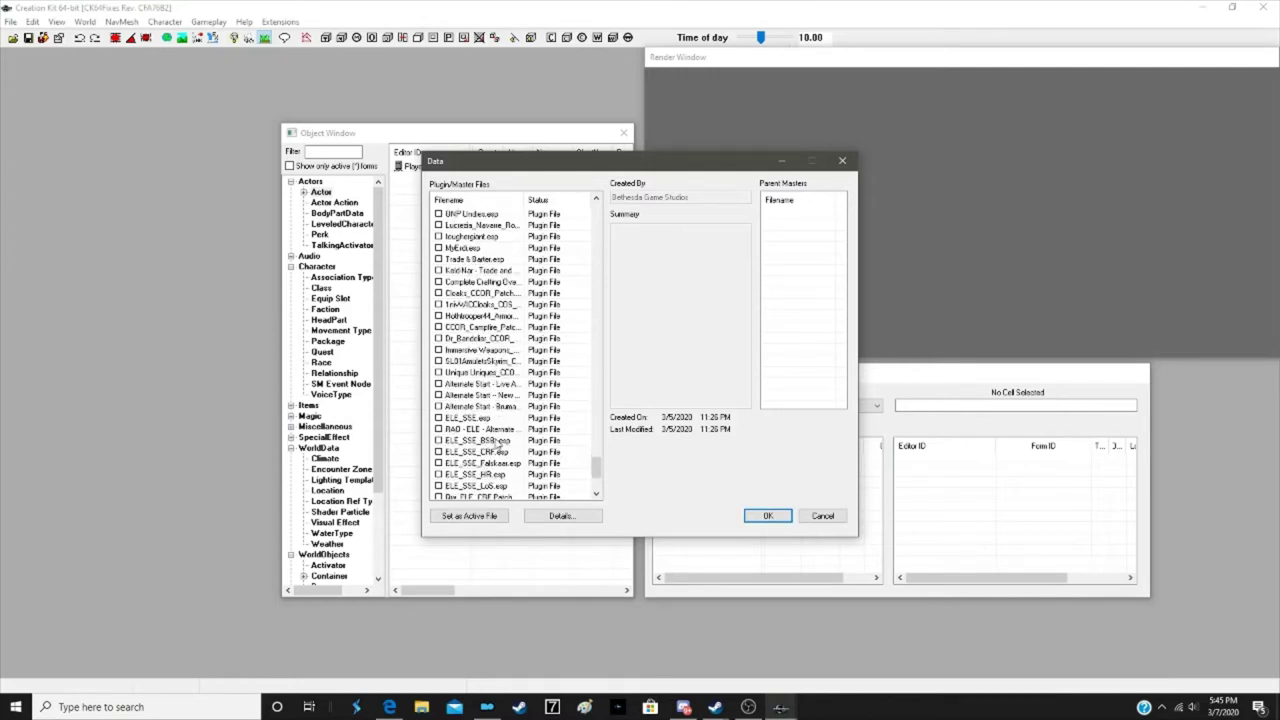
scroll(497, 442, "down", 2)
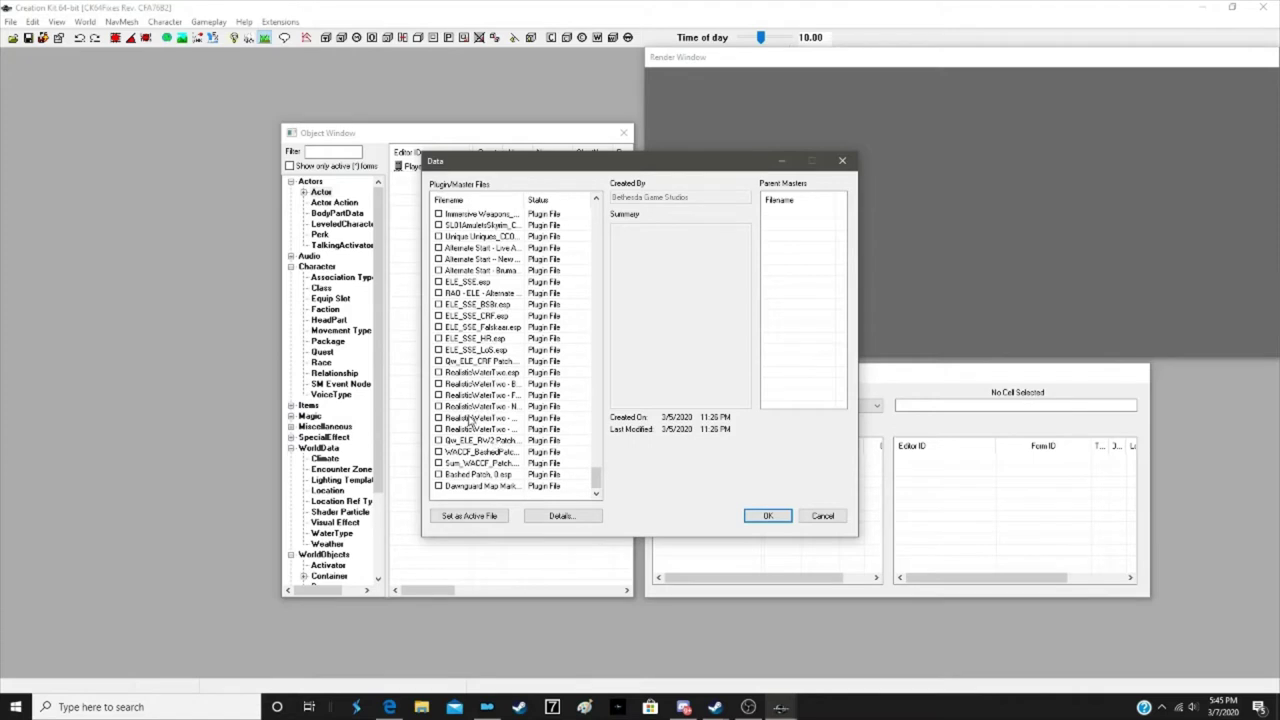
scroll(472, 420, "up", 9)
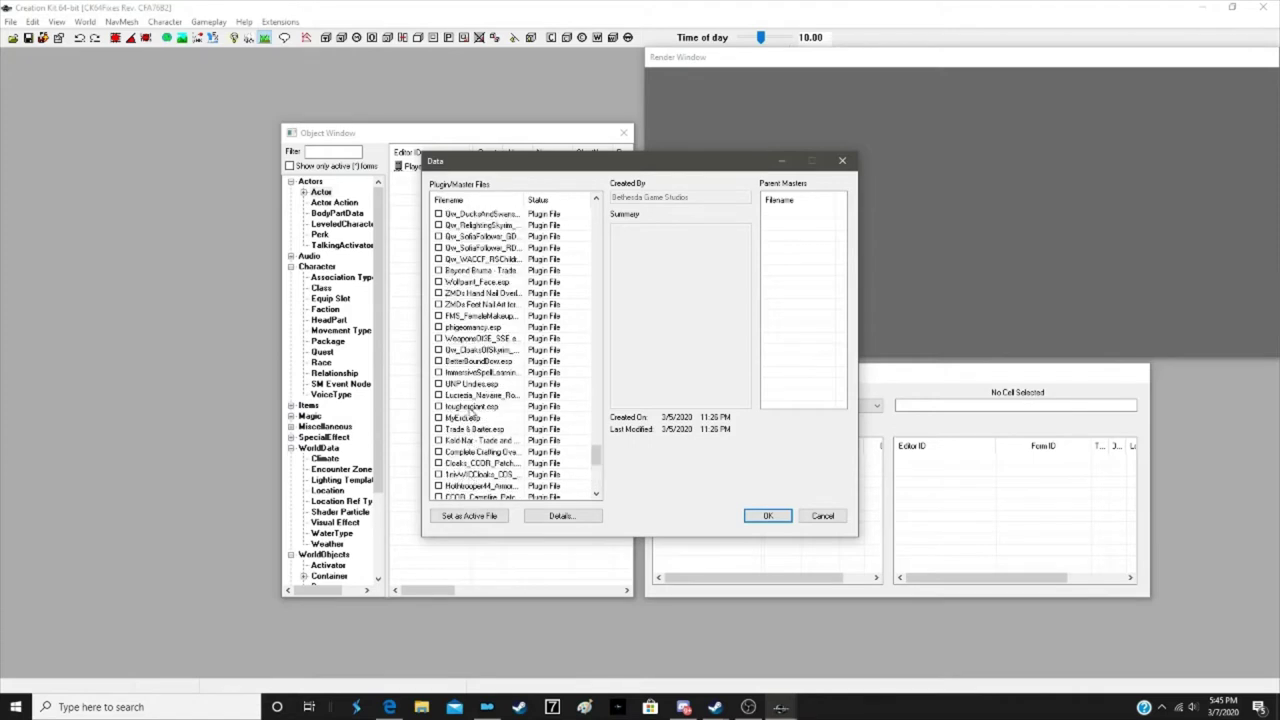
double_click(460, 418)
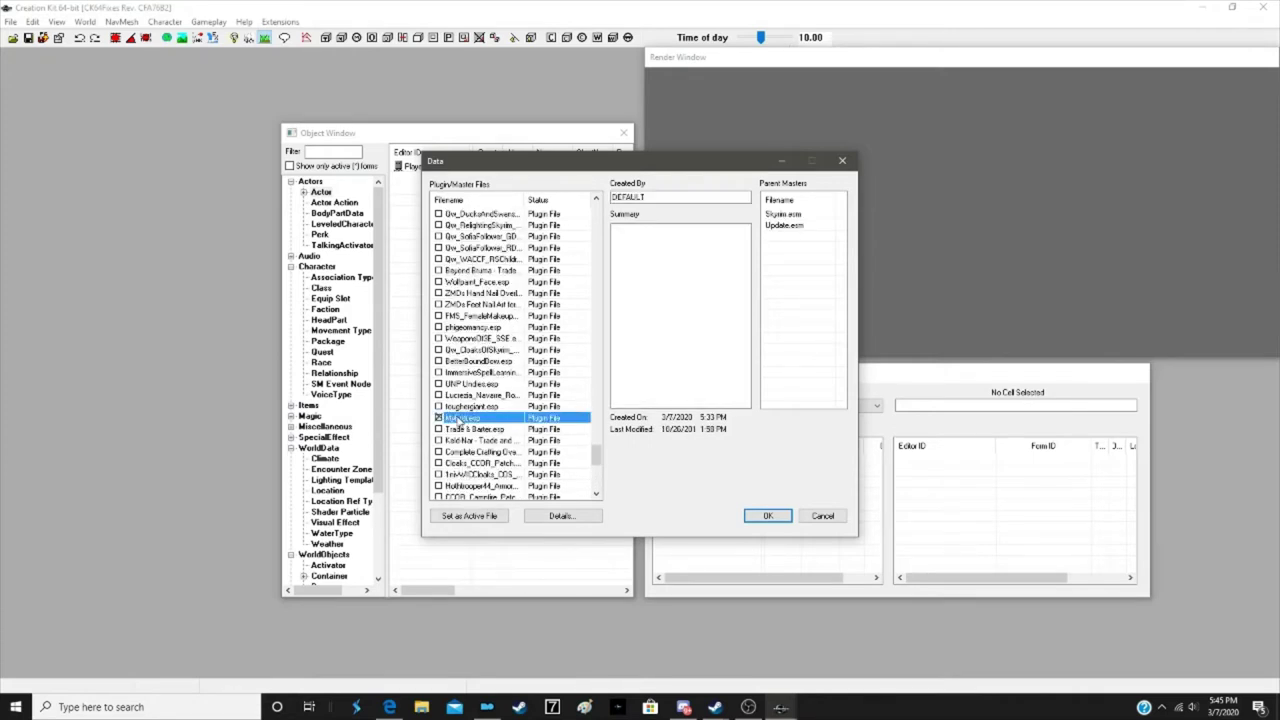
left_click(467, 516)
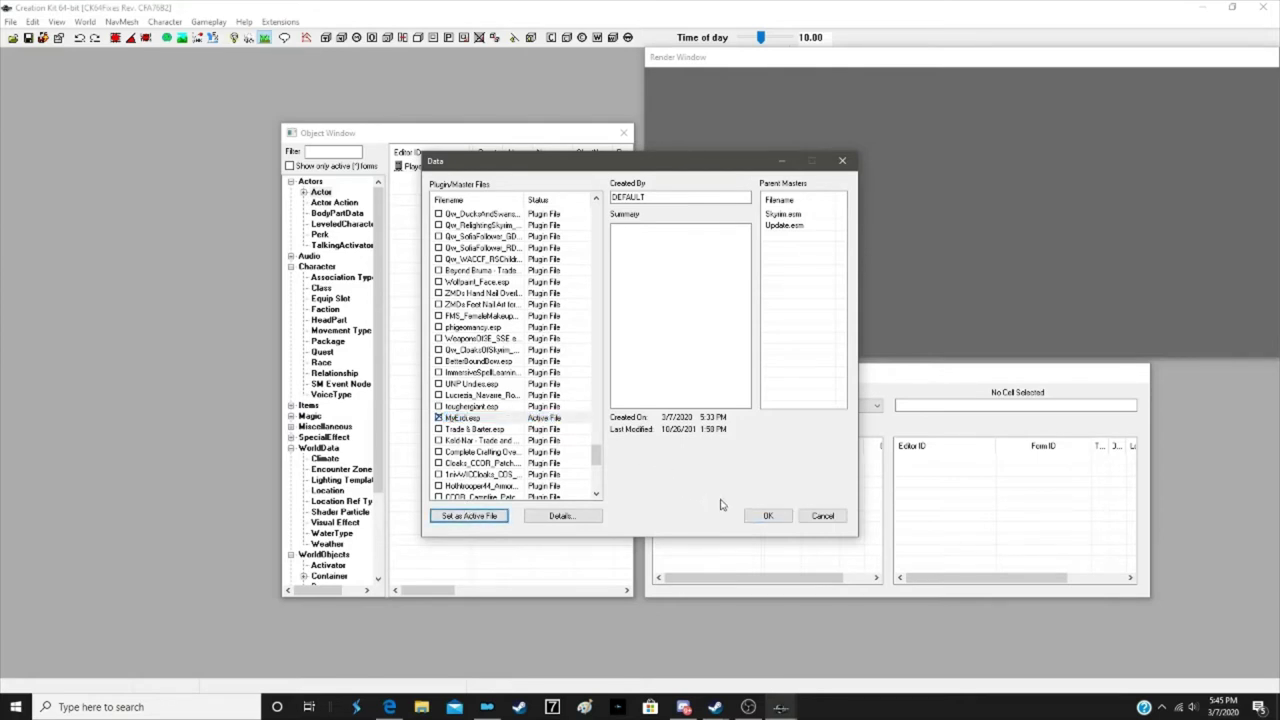
left_click(777, 517)
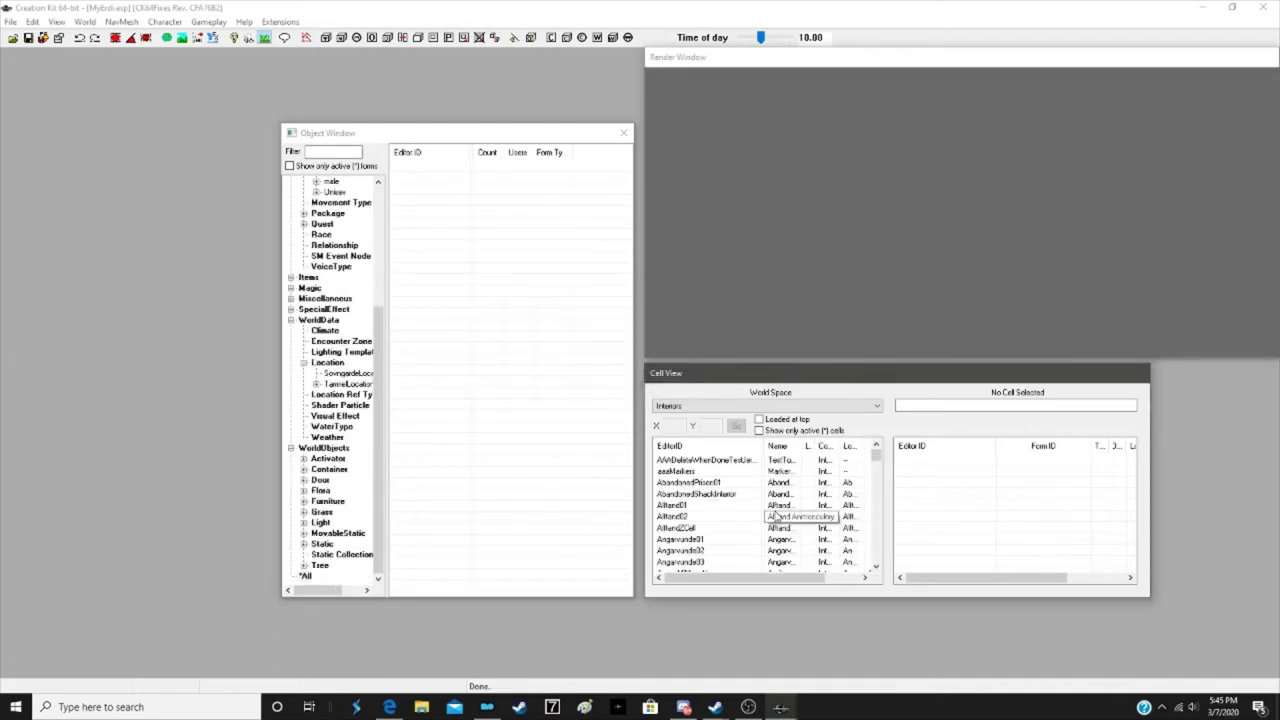
Expand the Actors category in the Object Window and browse the Actor records
scroll(339, 378, "up", 4)
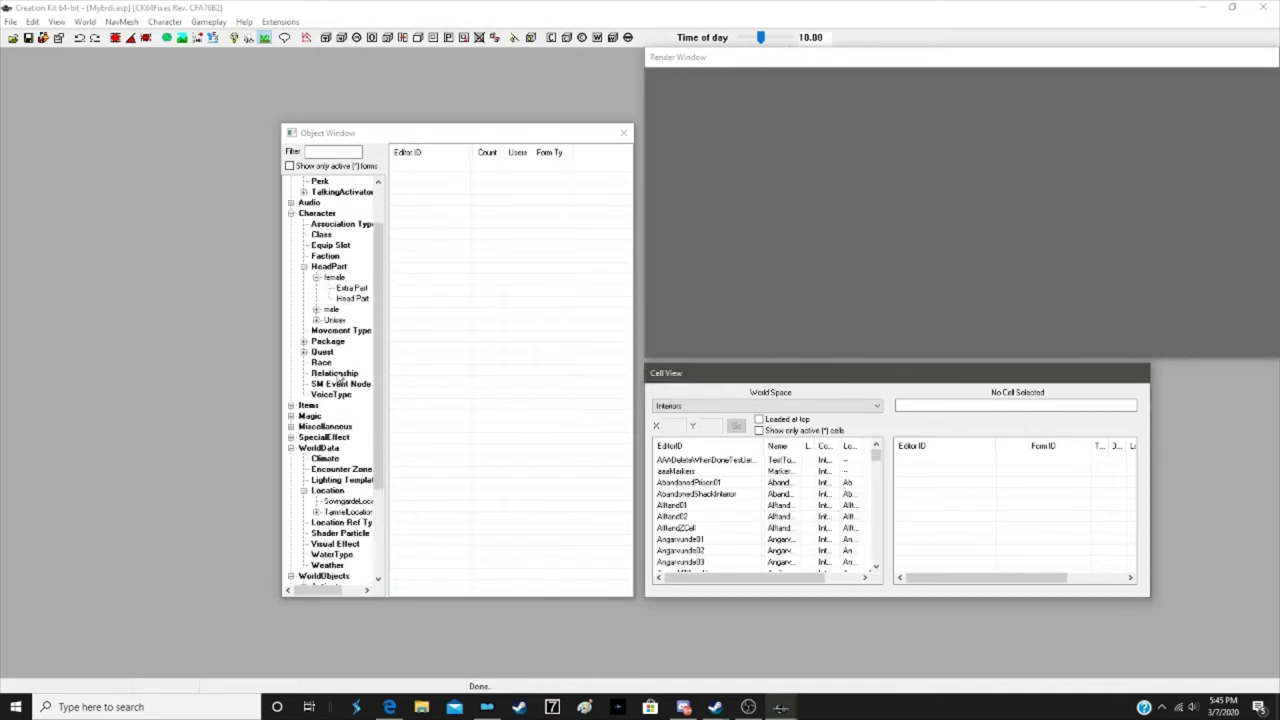
scroll(340, 378, "up", 2)
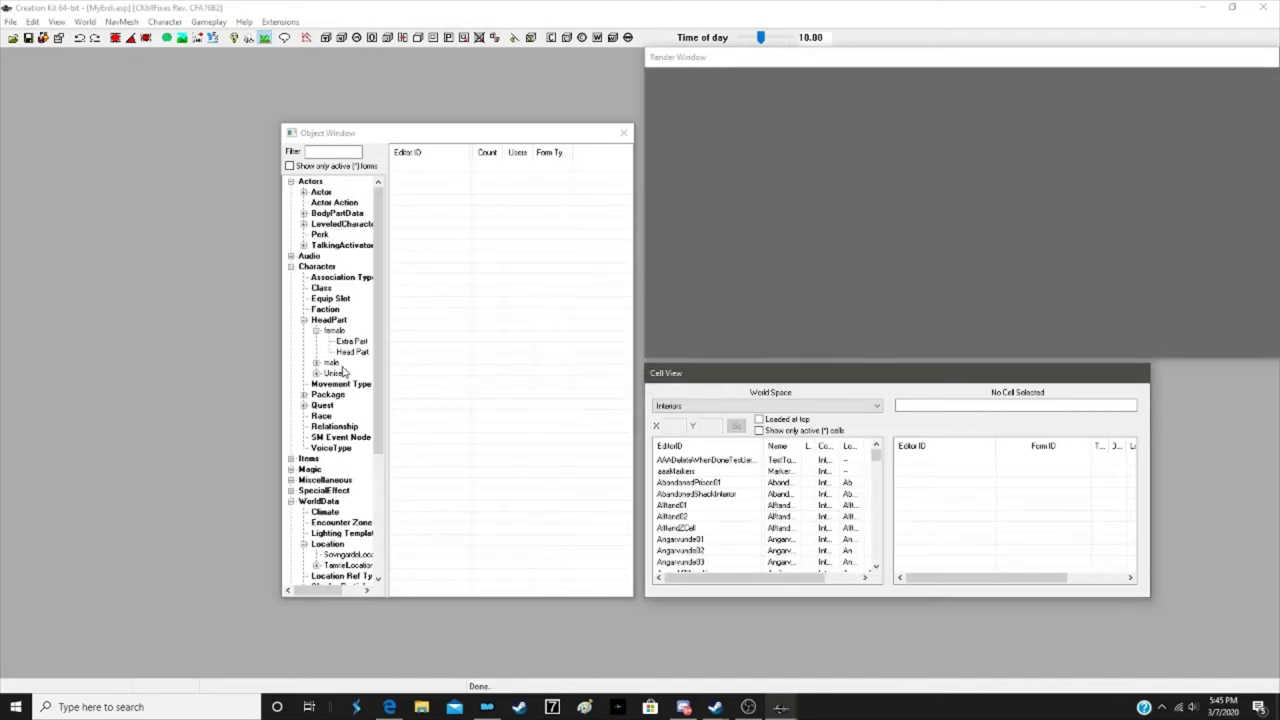
left_click(322, 193)
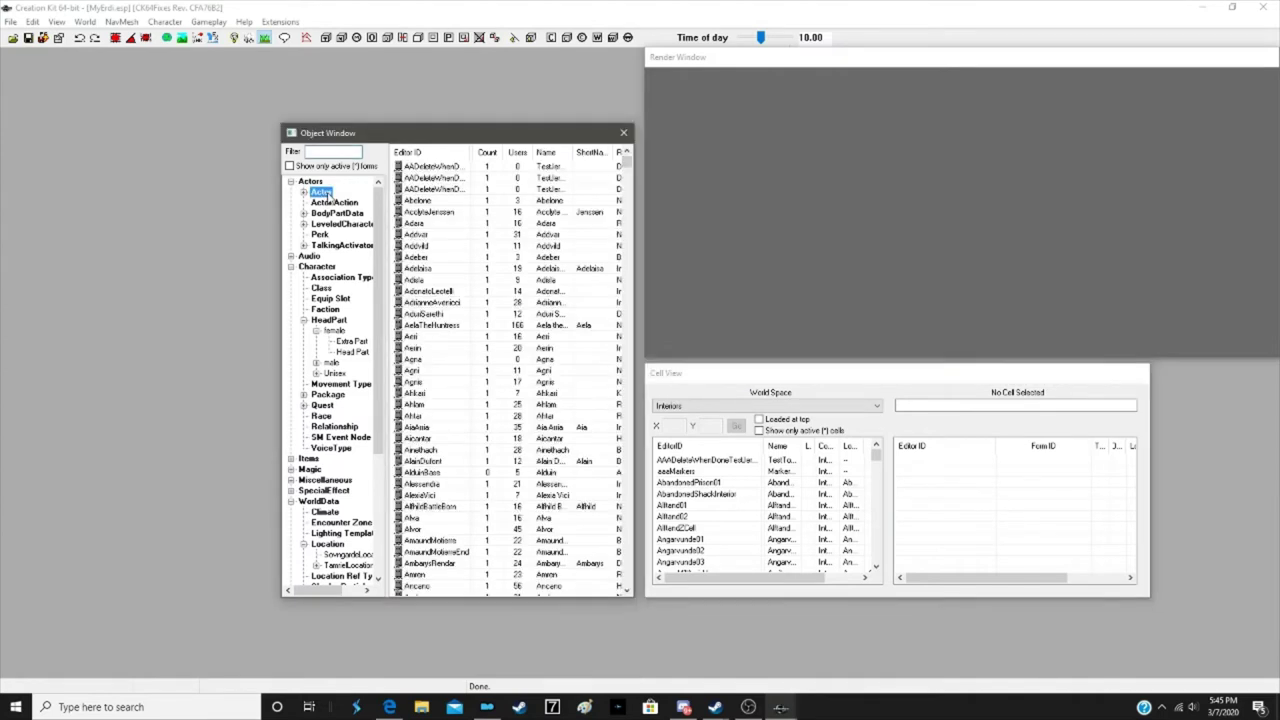
left_click(304, 192)
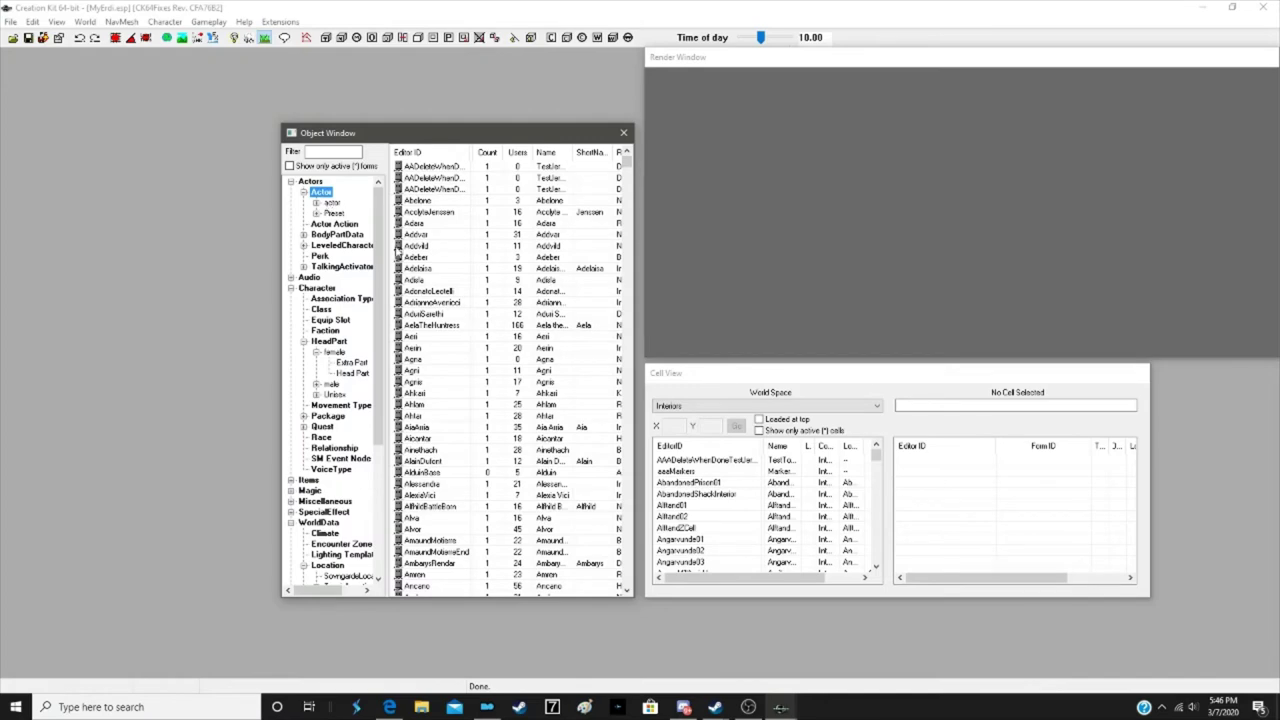
scroll(420, 420, "down", 20)
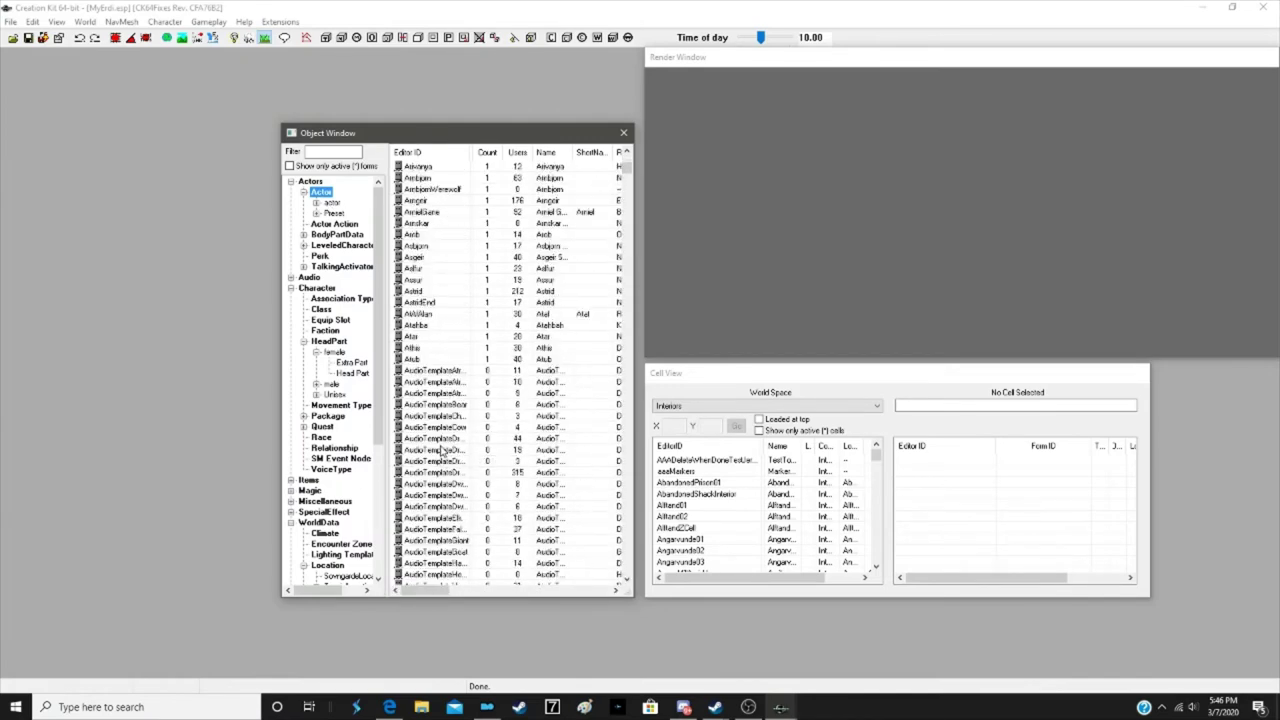
scroll(440, 452, "down", 20)
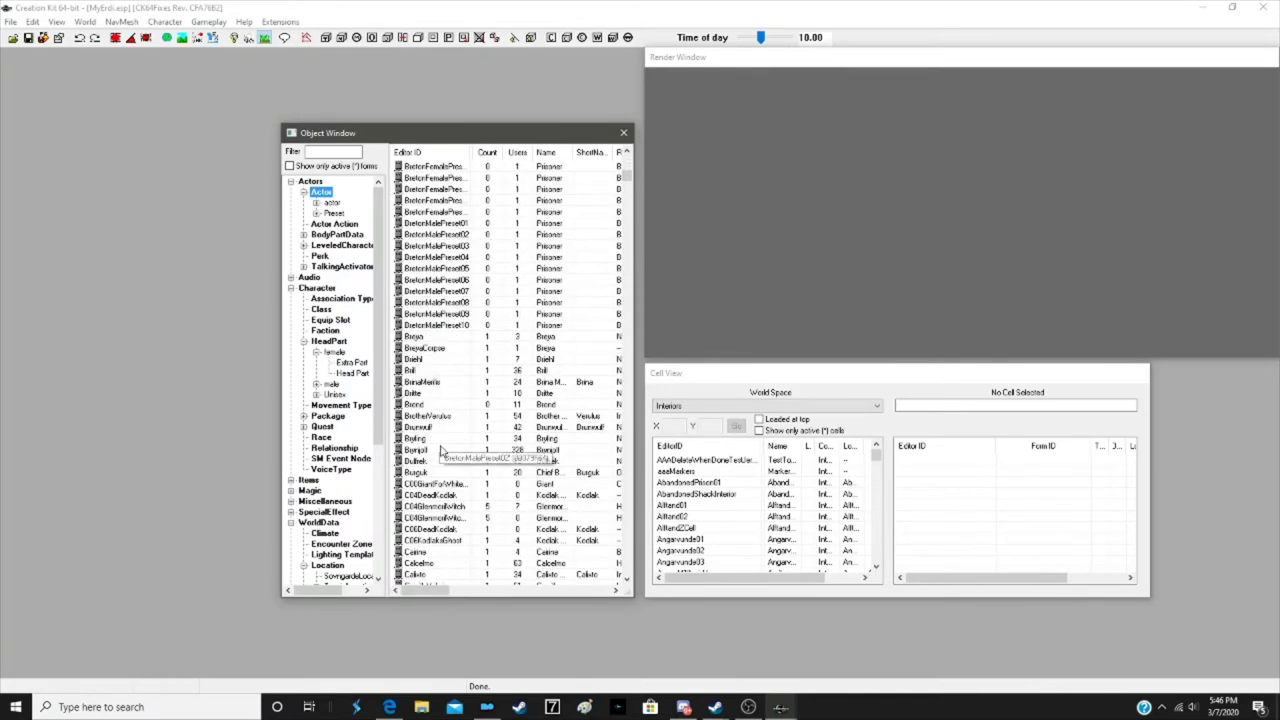
scroll(440, 452, "down", 20)
scroll(440, 452, "down", 20)
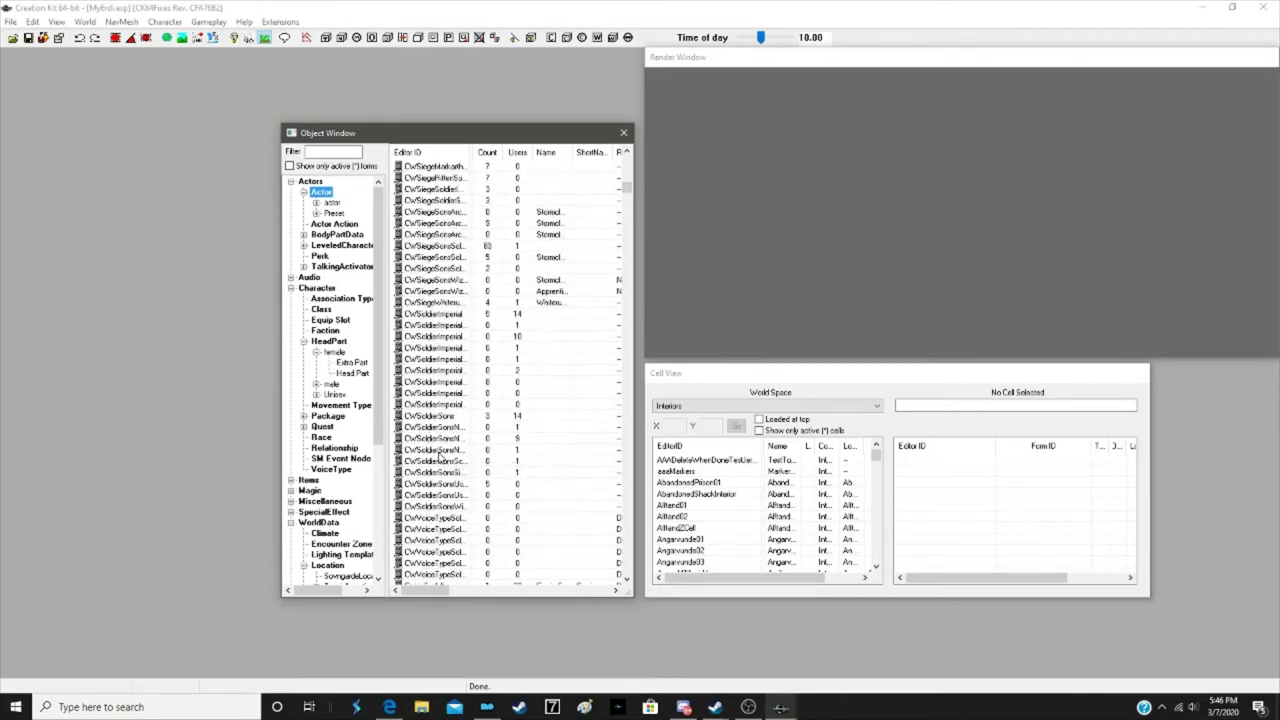
scroll(440, 452, "down", 20)
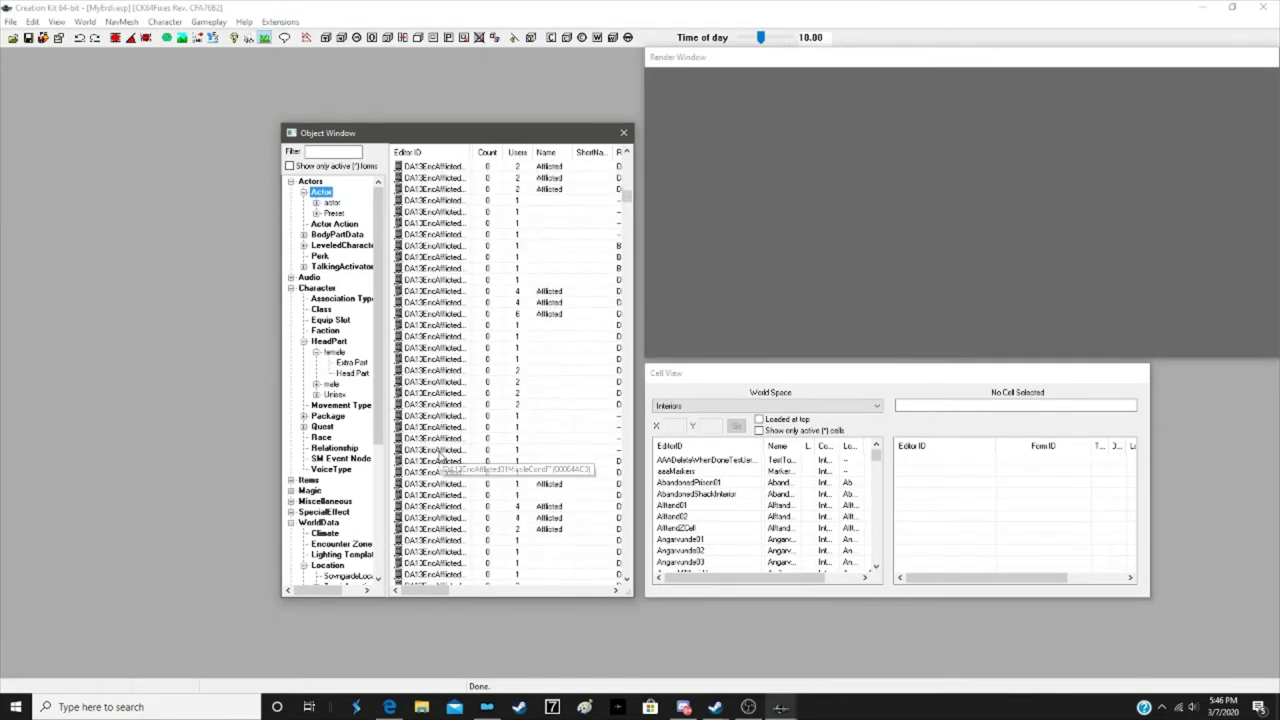
Filter the Object Window for 'erdi', select Erdi, and export her face gen data
left_click(334, 151)
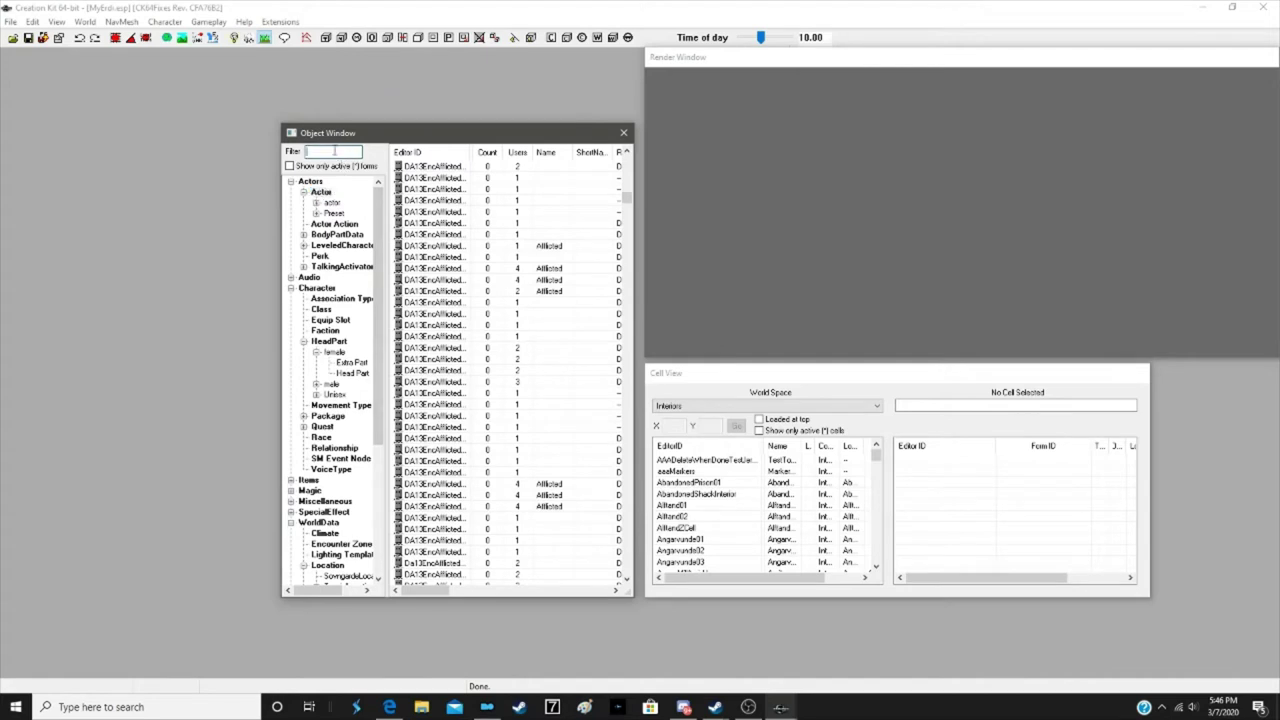
type("erdi")
left_click(425, 167)
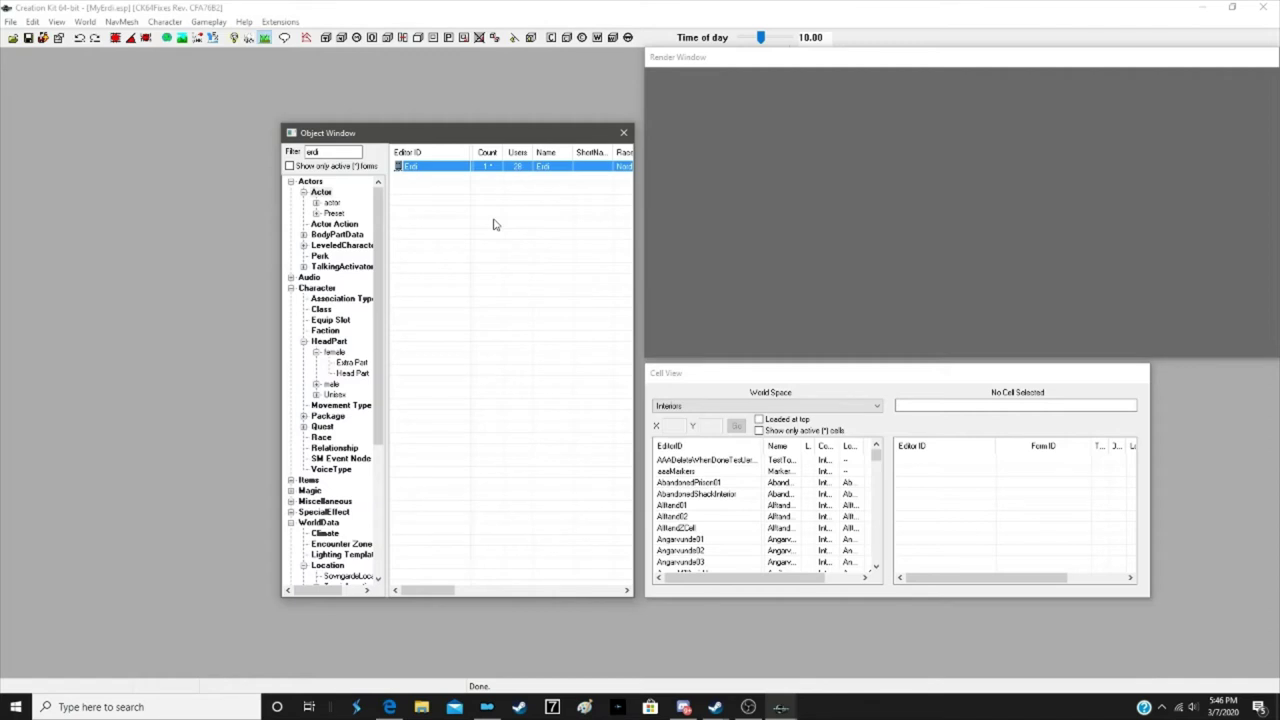
key("ctrl+F4")
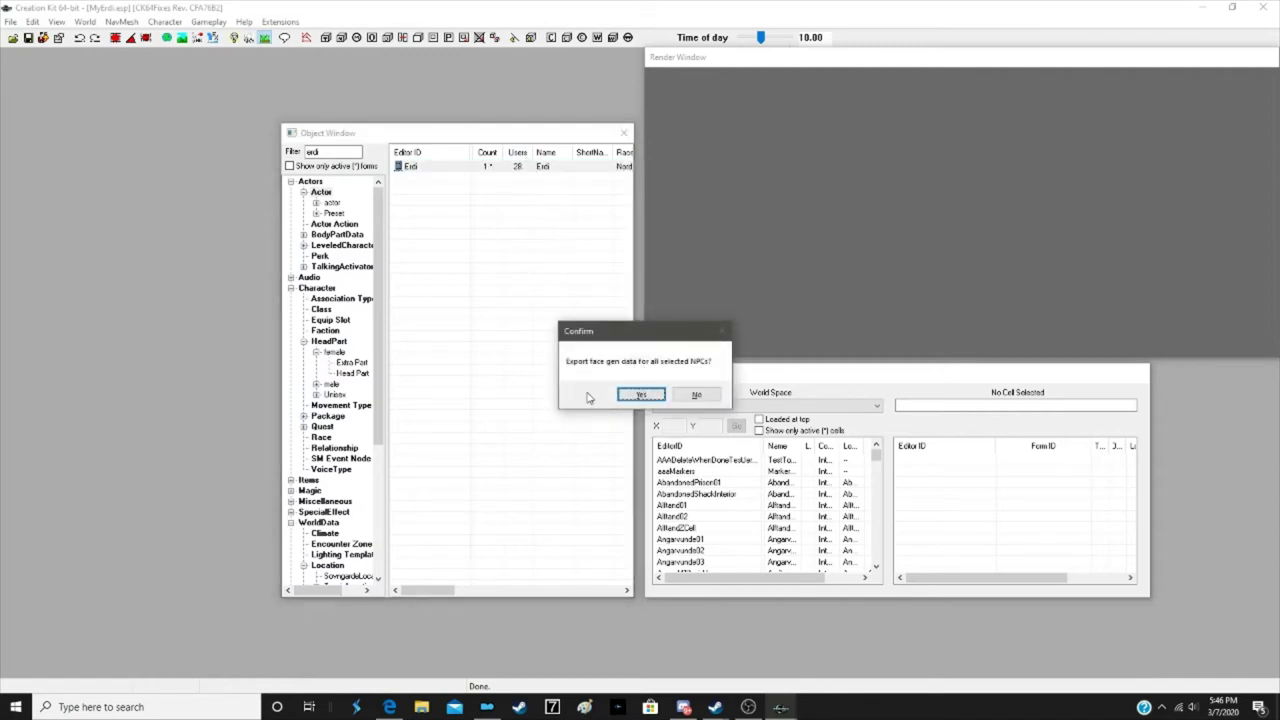
left_click(637, 395)
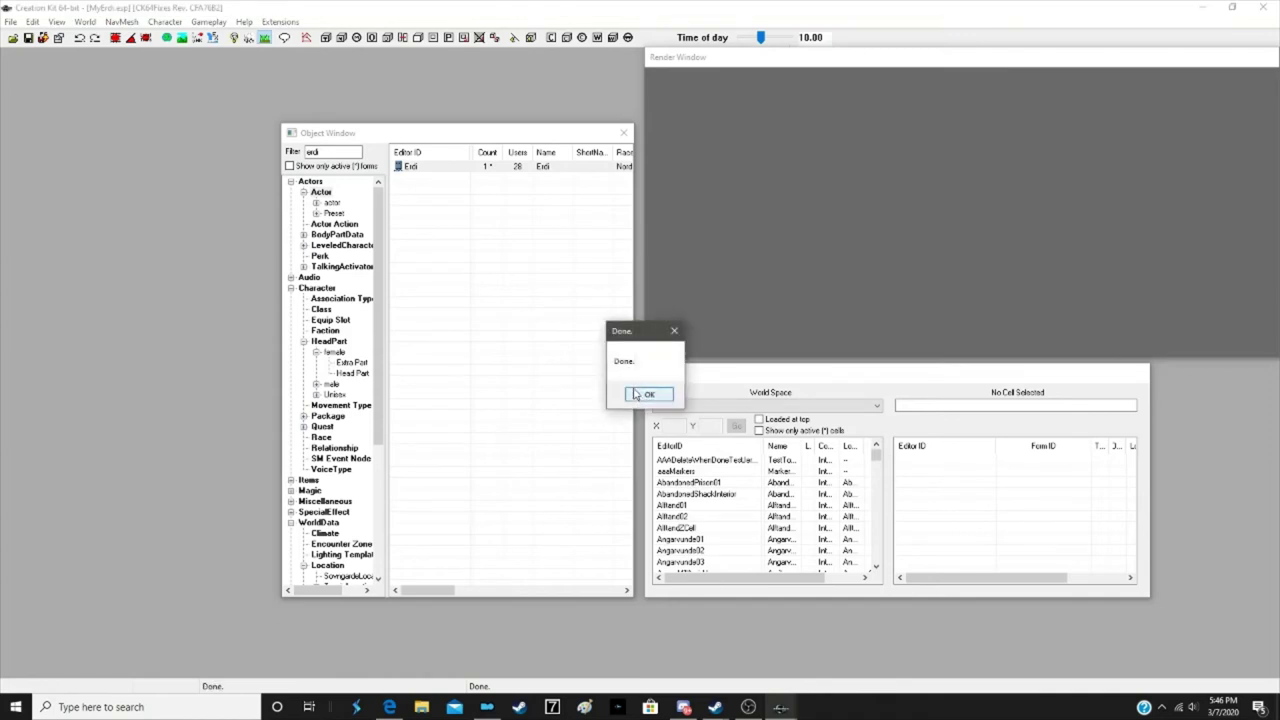
left_click(641, 394)
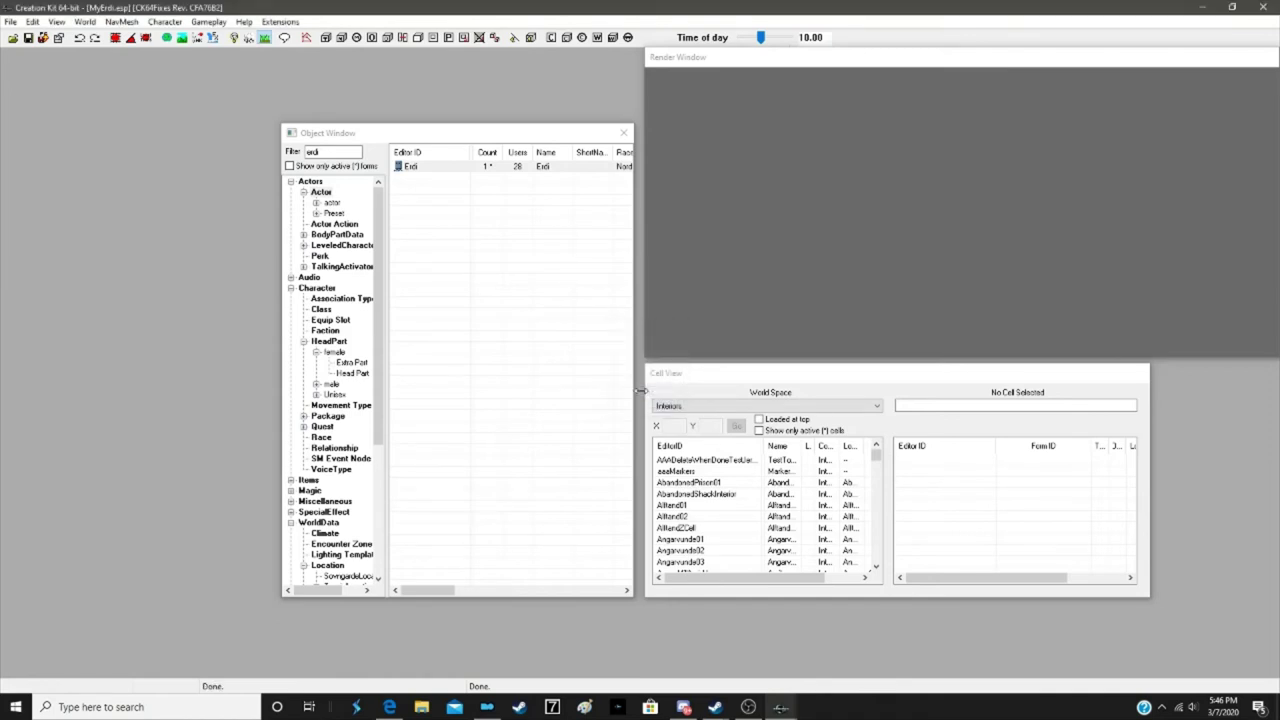
Save the MyErdi plugin and exit Creation Kit
left_click(29, 38)
left_click(10, 22)
left_click(32, 50)
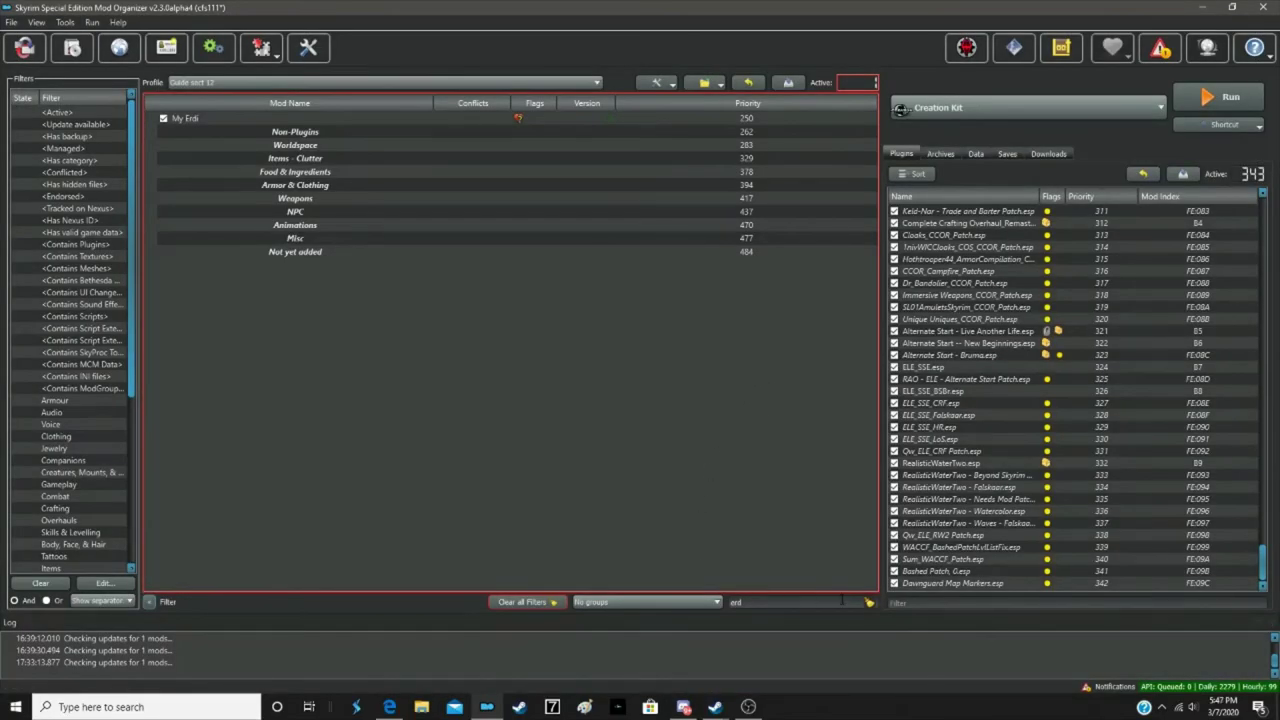
Clear the mod list filter and view the Overwrite folder's information
left_click(869, 603)
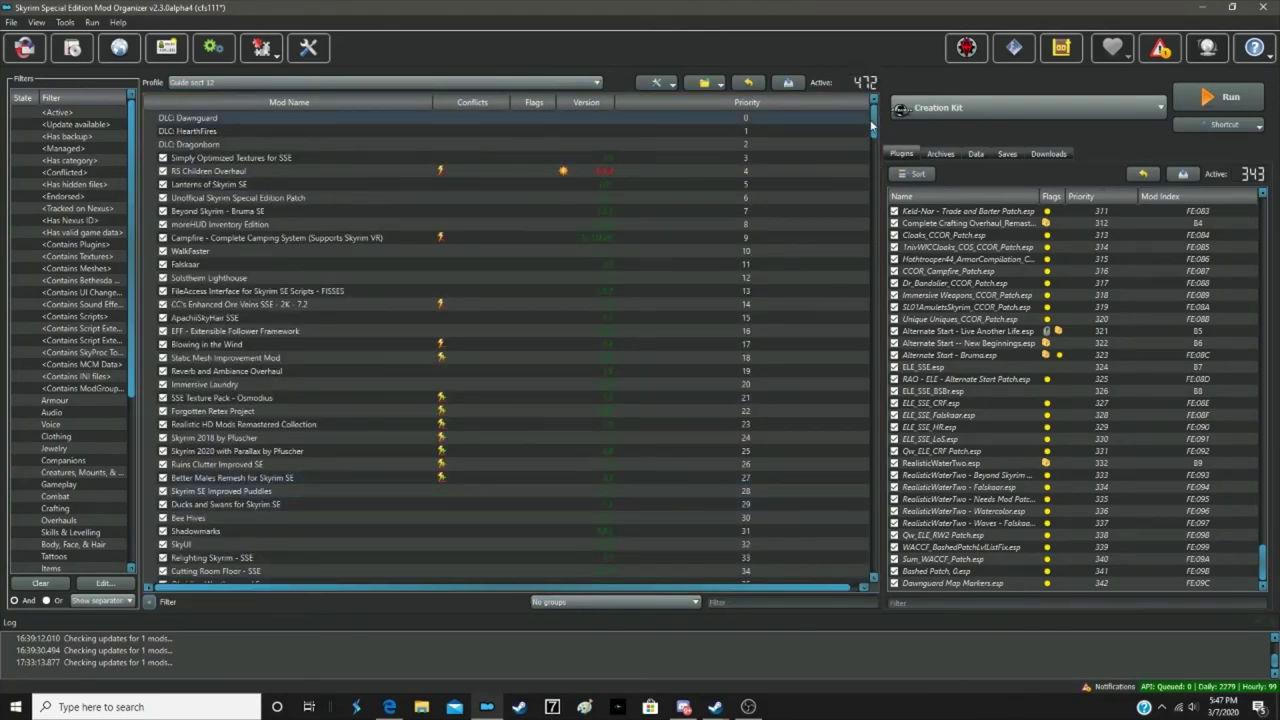
left_click_drag(874, 127, 895, 603)
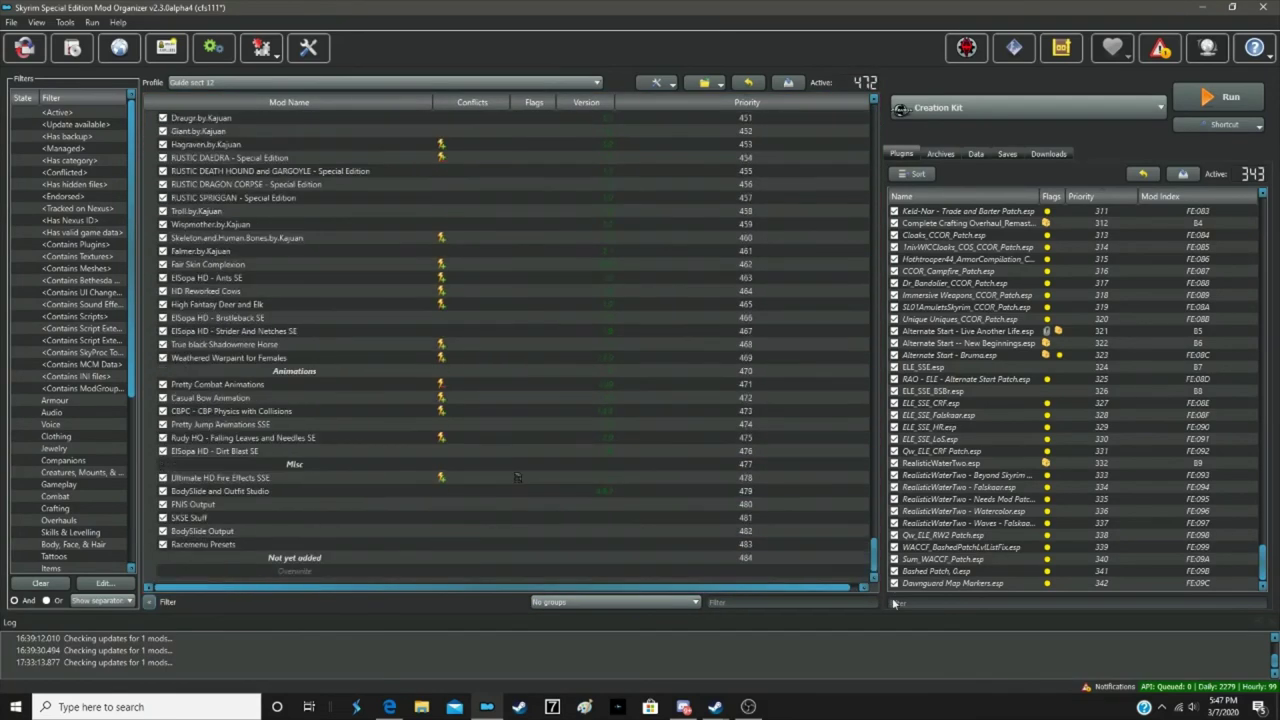
right_click(354, 567)
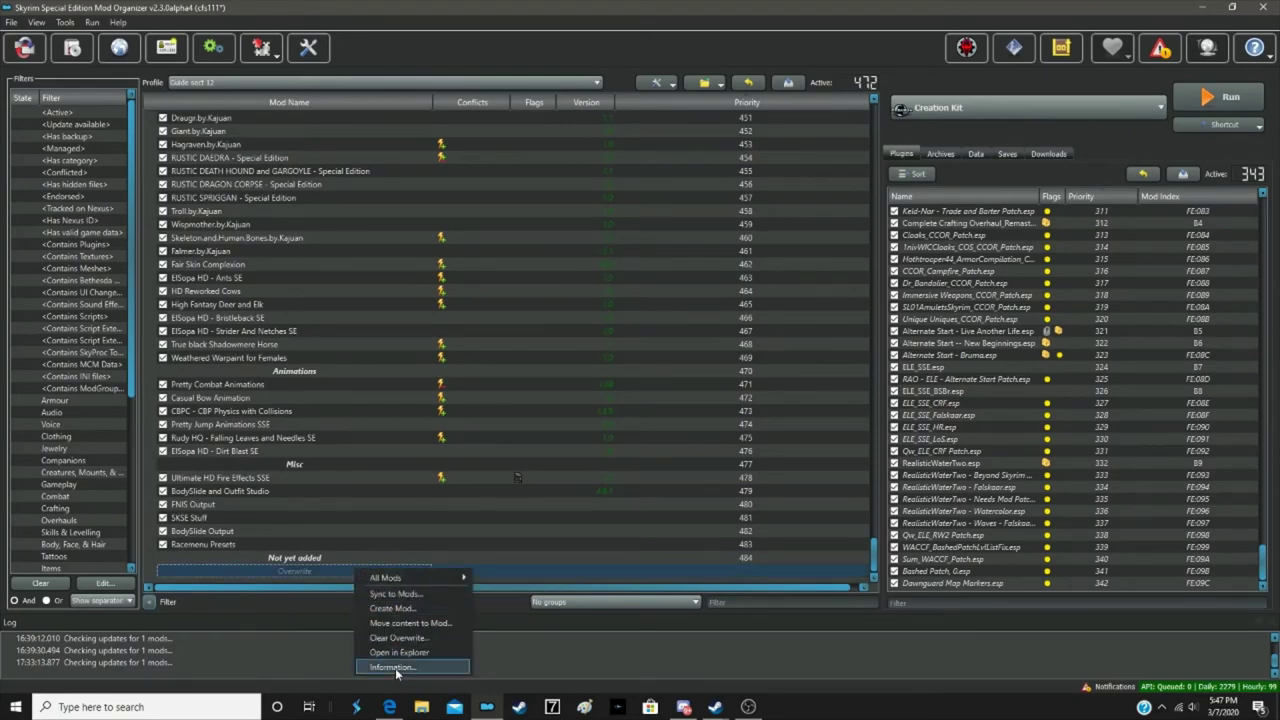
left_click(396, 667)
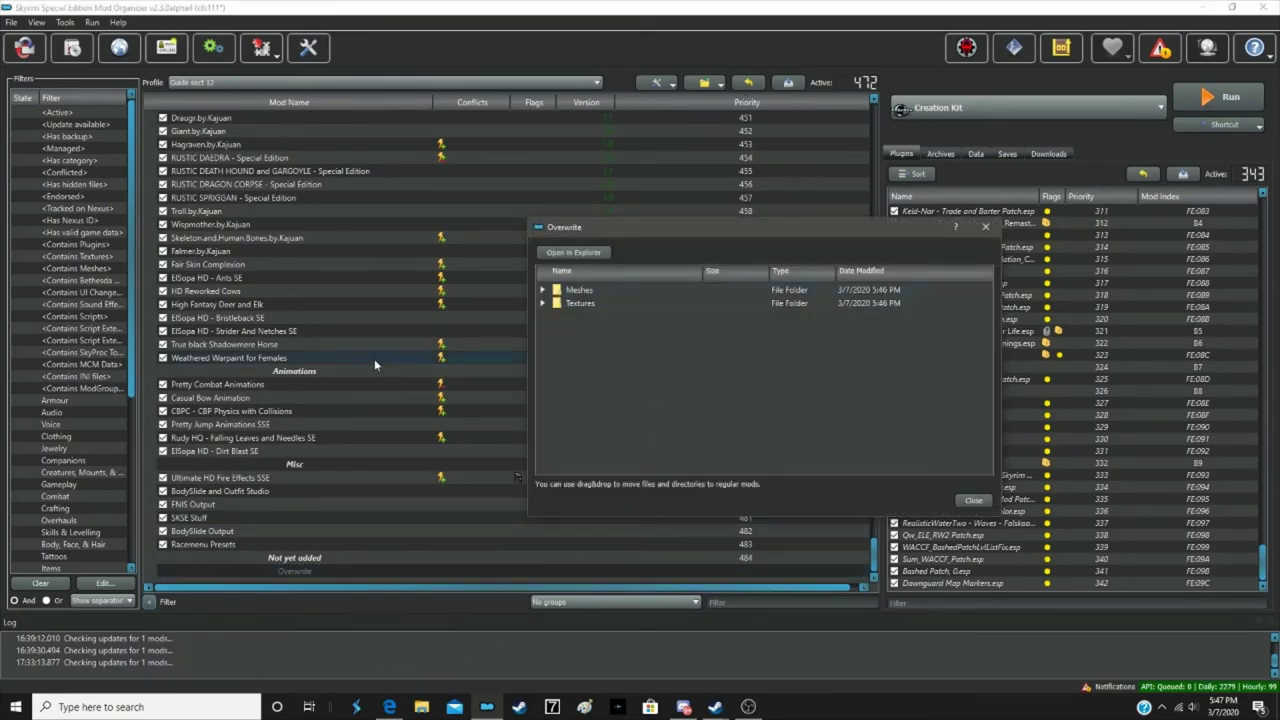
Move the Meshes and Textures folders from Overwrite into the My Erdi mod
scroll(292, 357, "up", 20)
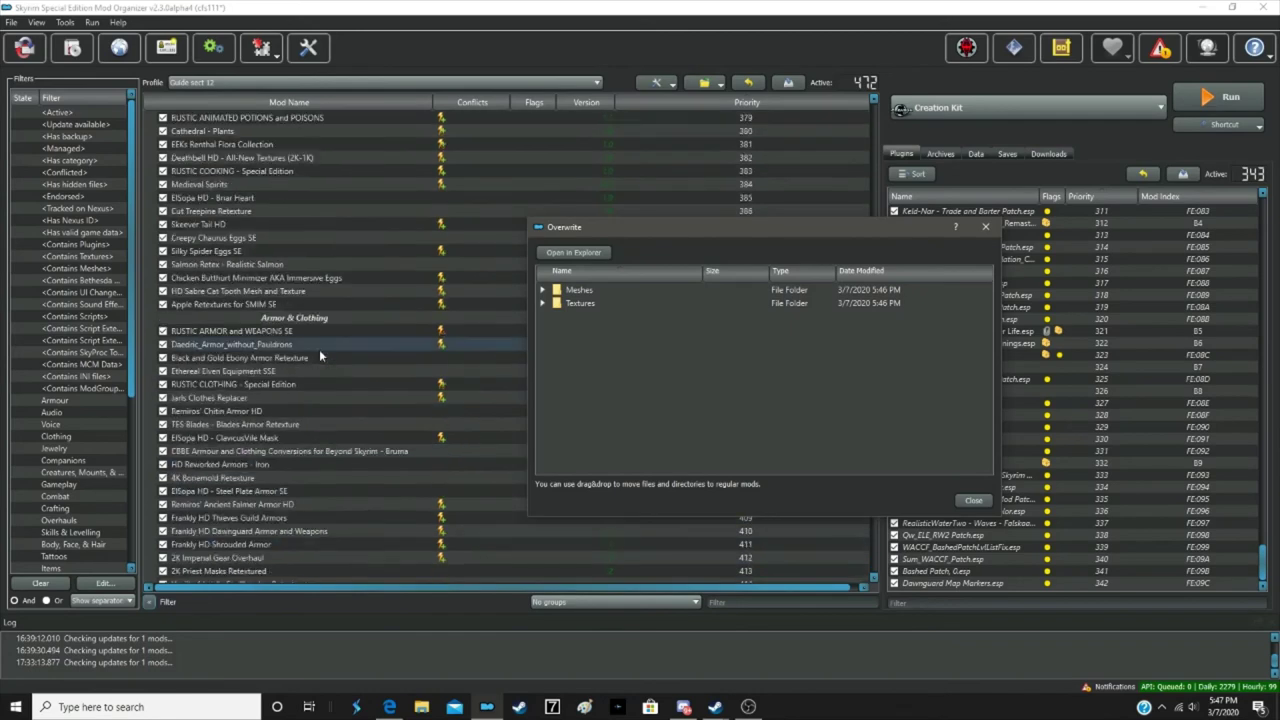
scroll(325, 355, "up", 20)
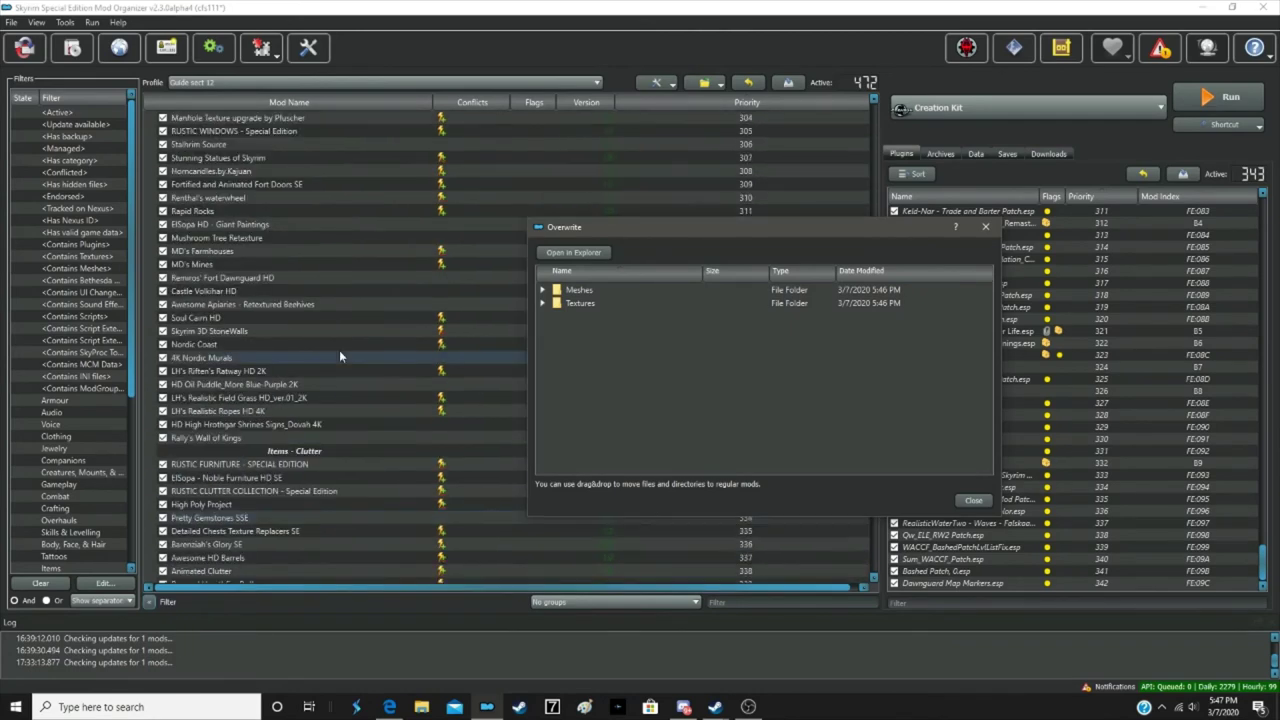
scroll(338, 352, "up", 13)
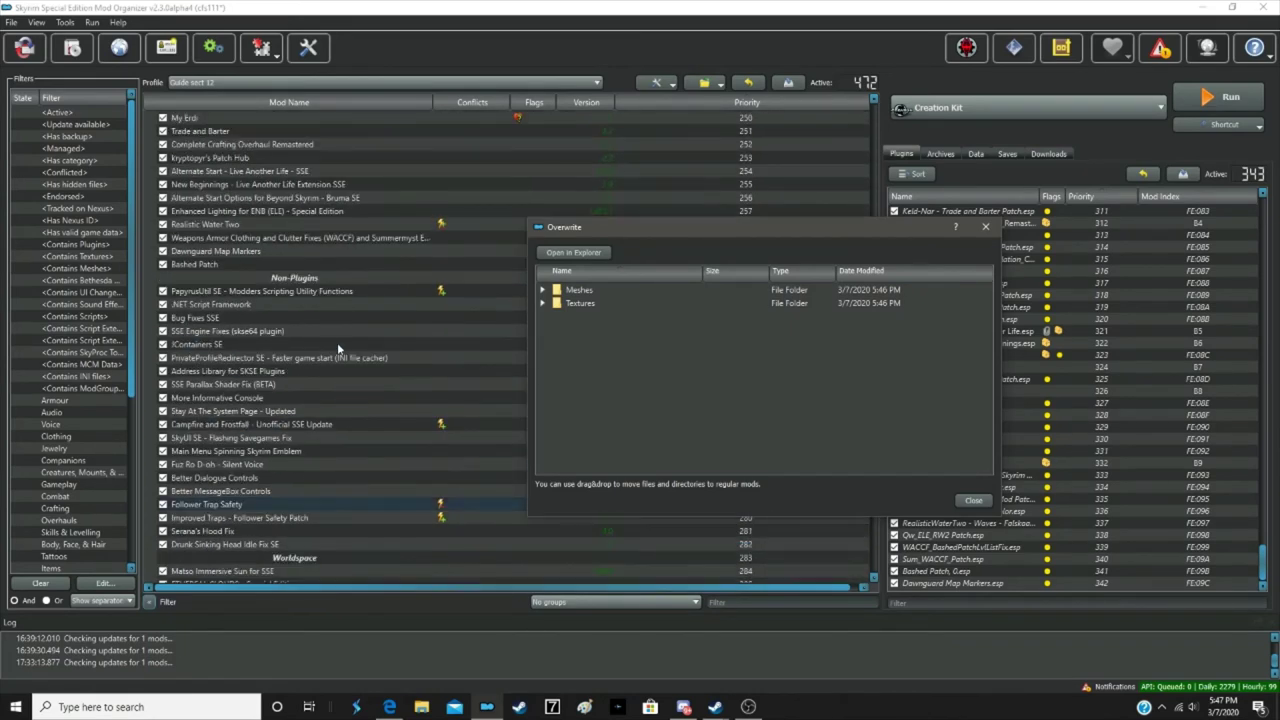
scroll(338, 348, "up", 5)
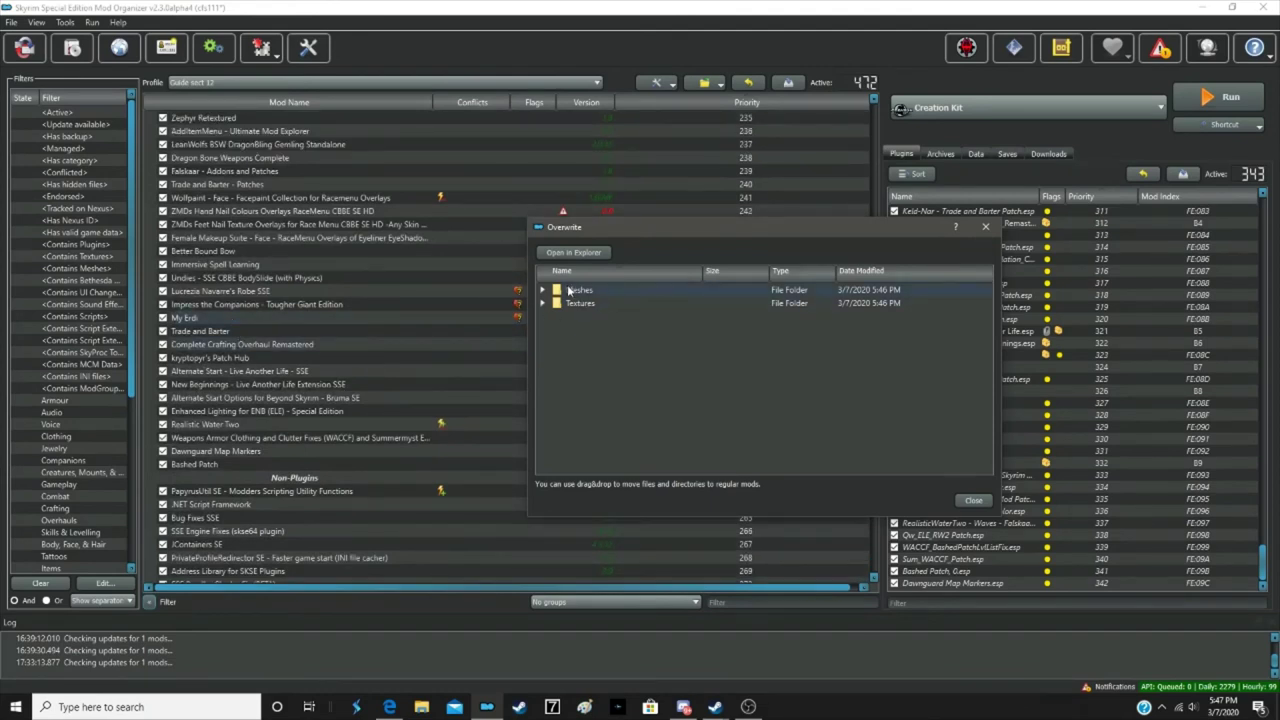
left_click_drag(569, 290, 200, 320)
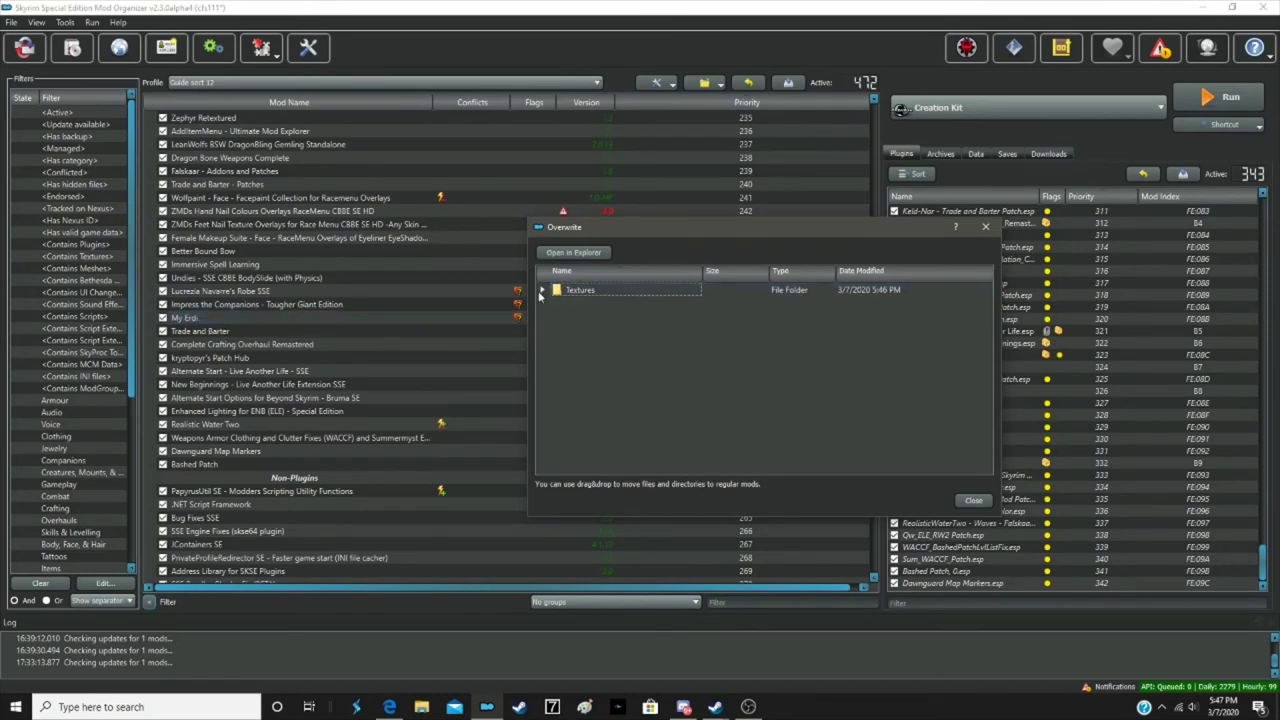
left_click_drag(360, 322, 220, 318)
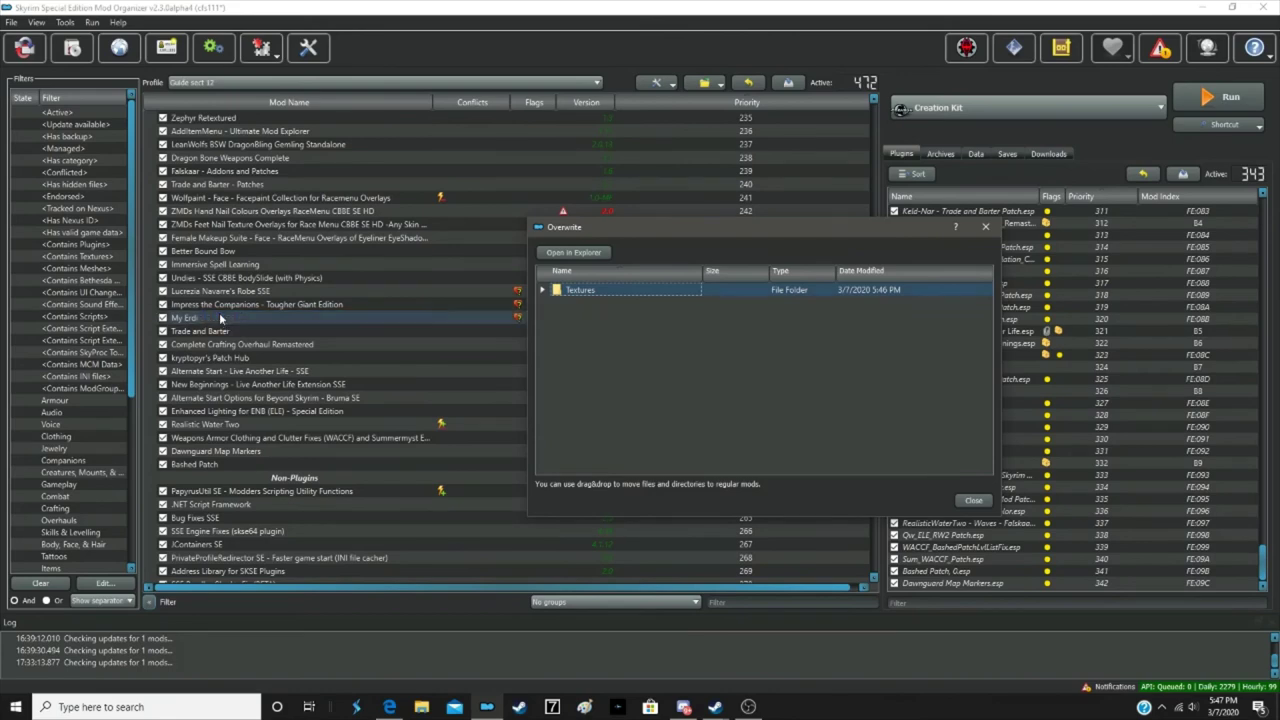
left_click(970, 500)
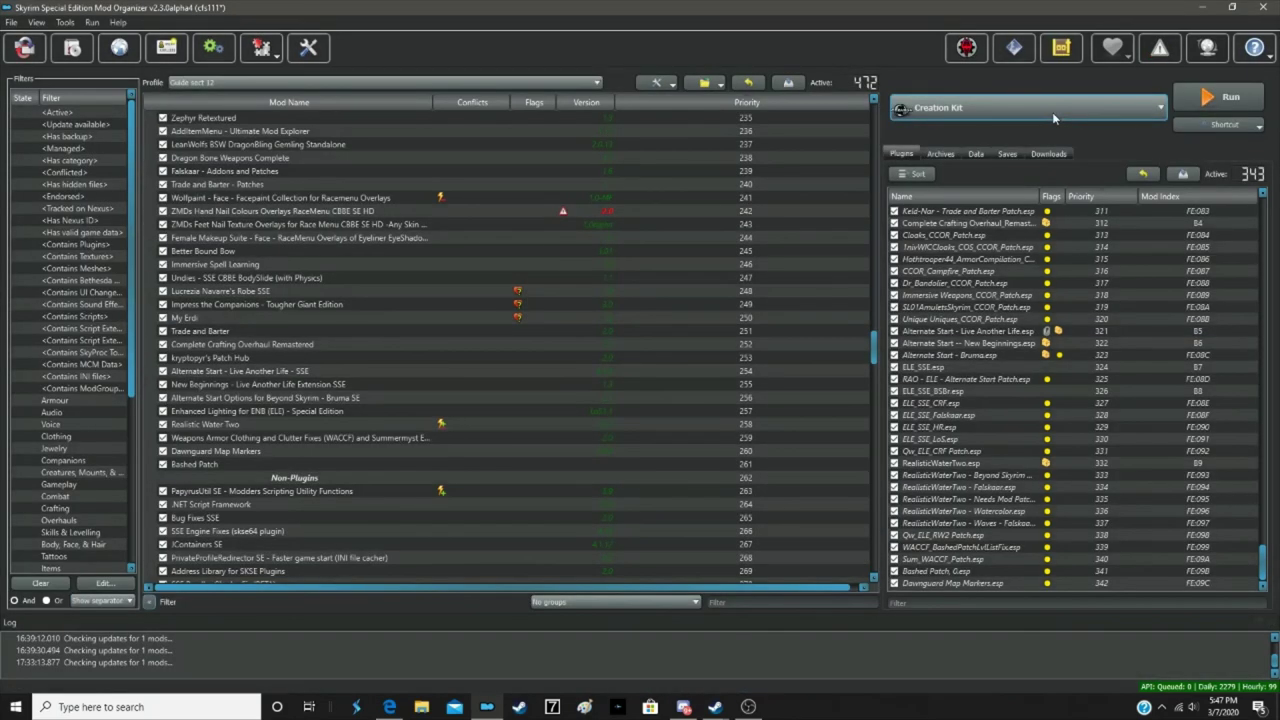
Launch Skyrim through SKSE from Mod Organizer
left_click(1052, 116)
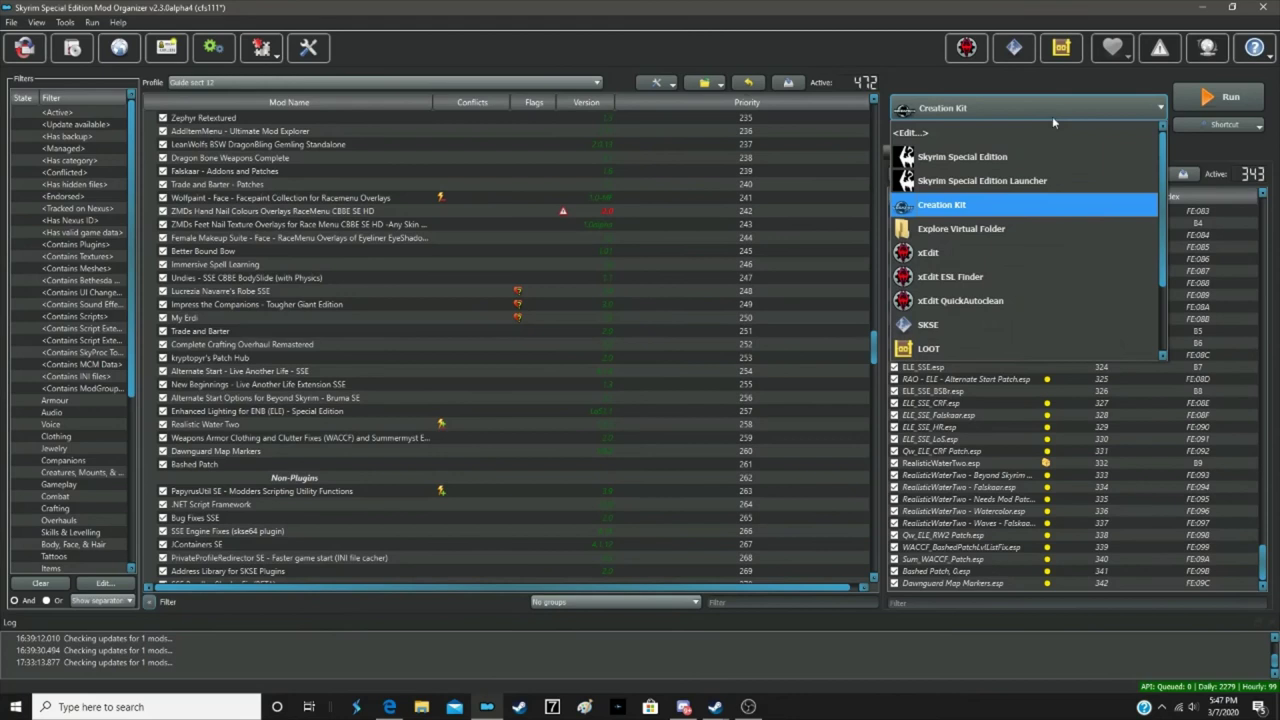
left_click(1006, 324)
left_click(1238, 100)
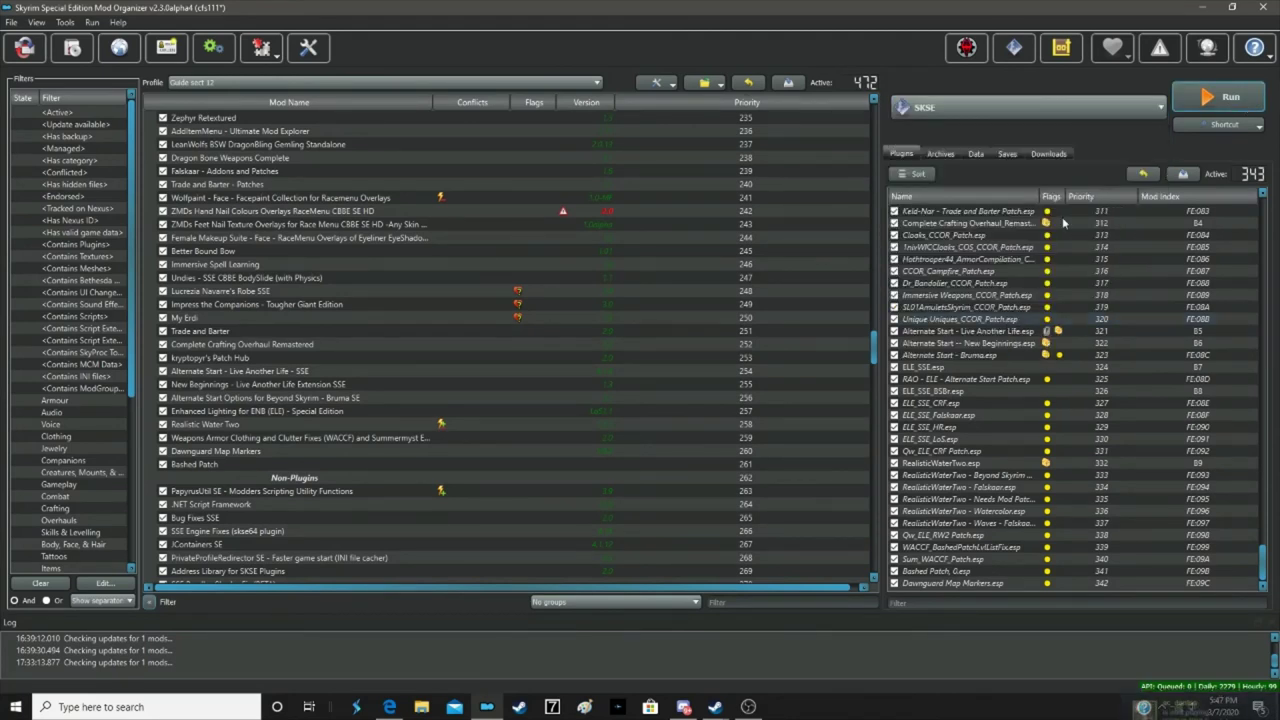